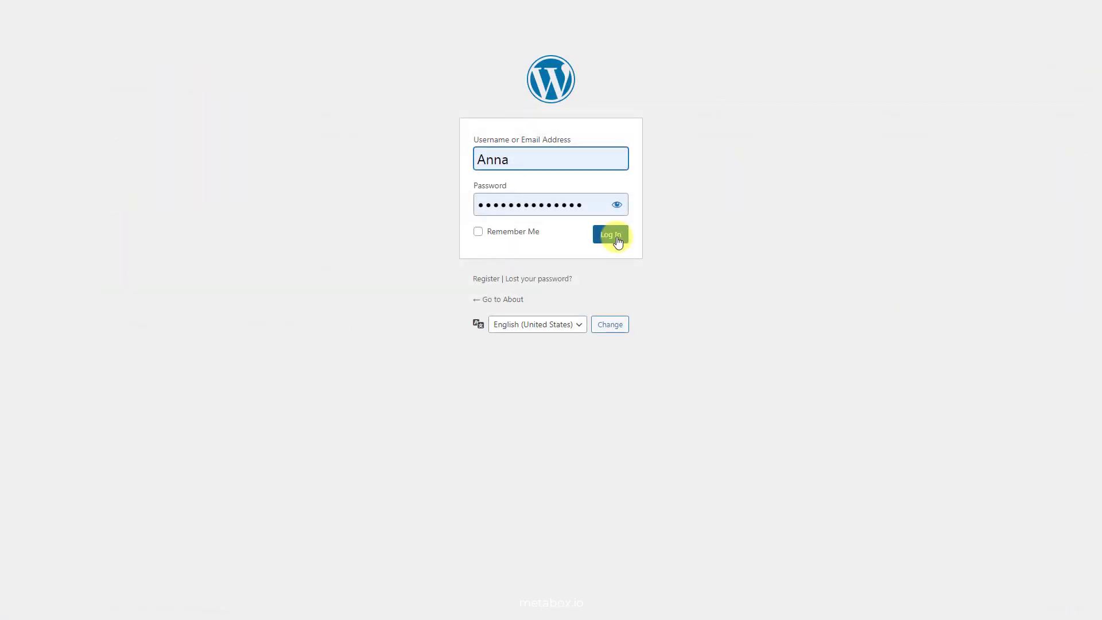
Log in to WordPress to reach the admin dashboard.
click(611, 235)
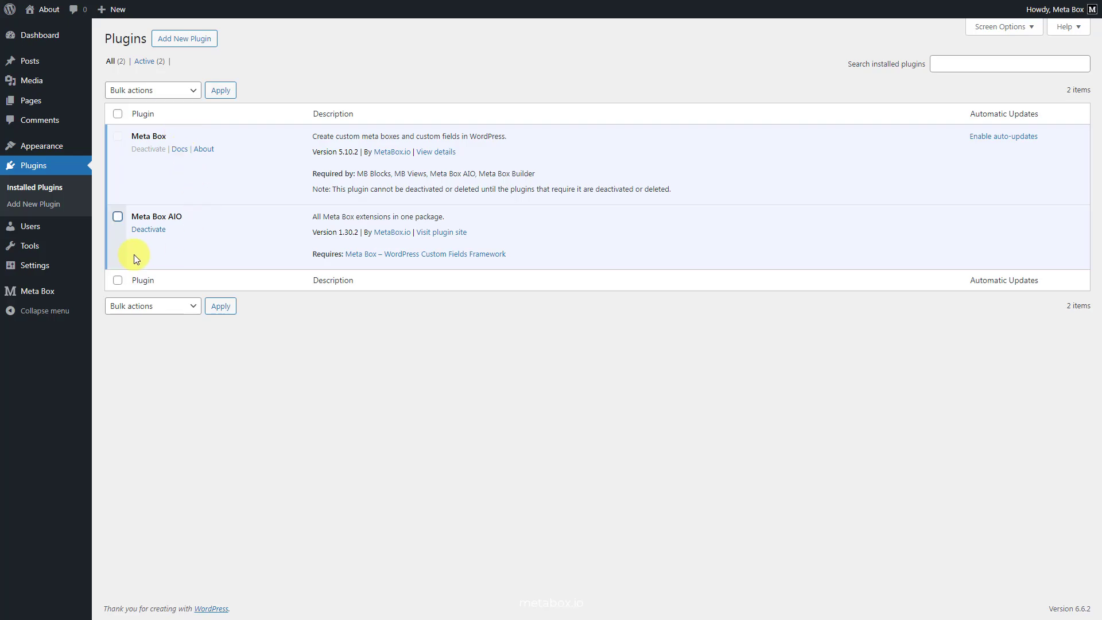
Check the Meta Box Extensions list for enabled extensions like MB Views and Meta Box Builder.
mouse_move(62, 291)
click(107, 409)
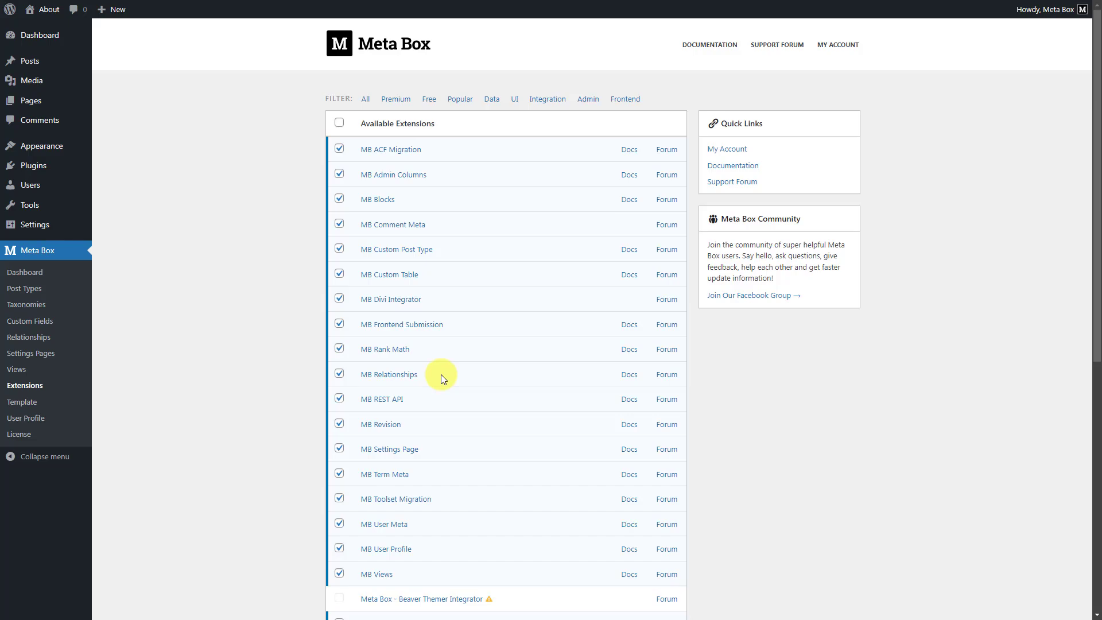
scroll(441, 375, down, 3)
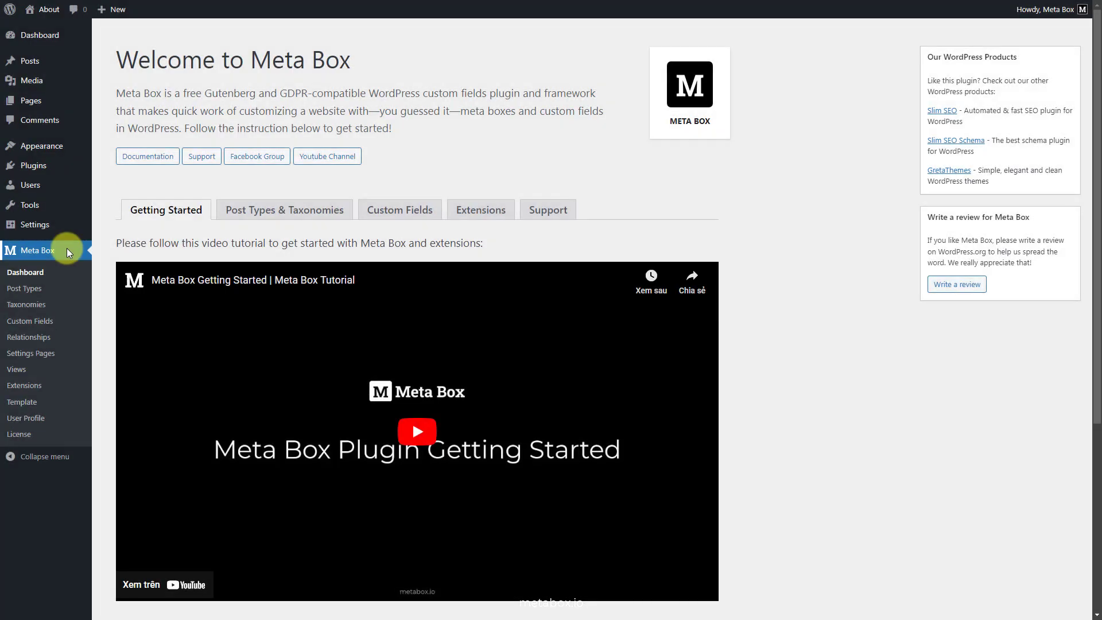
Publish a new post type with plural SalesReps, singular SalesRep and the auto slug.
click(31, 290)
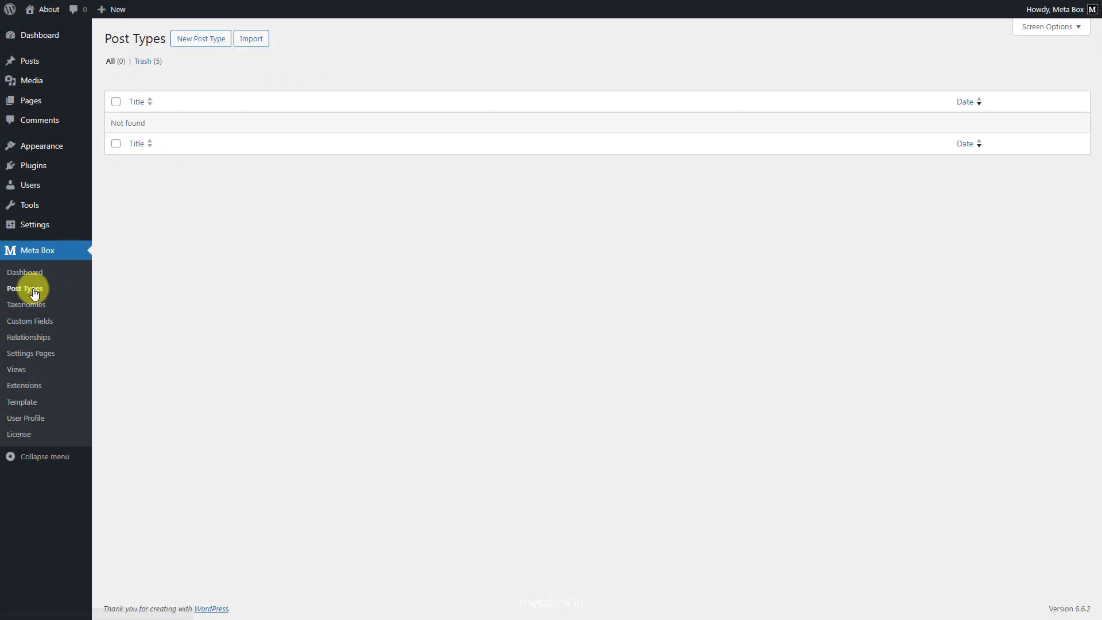
click(197, 40)
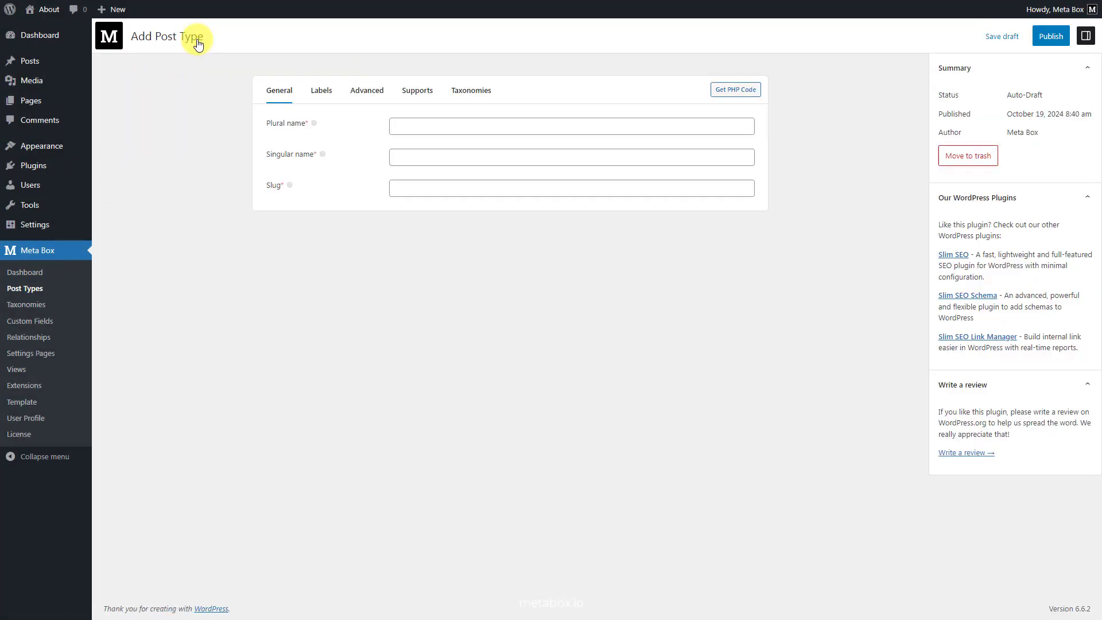
click(581, 126)
text(SalesReps)
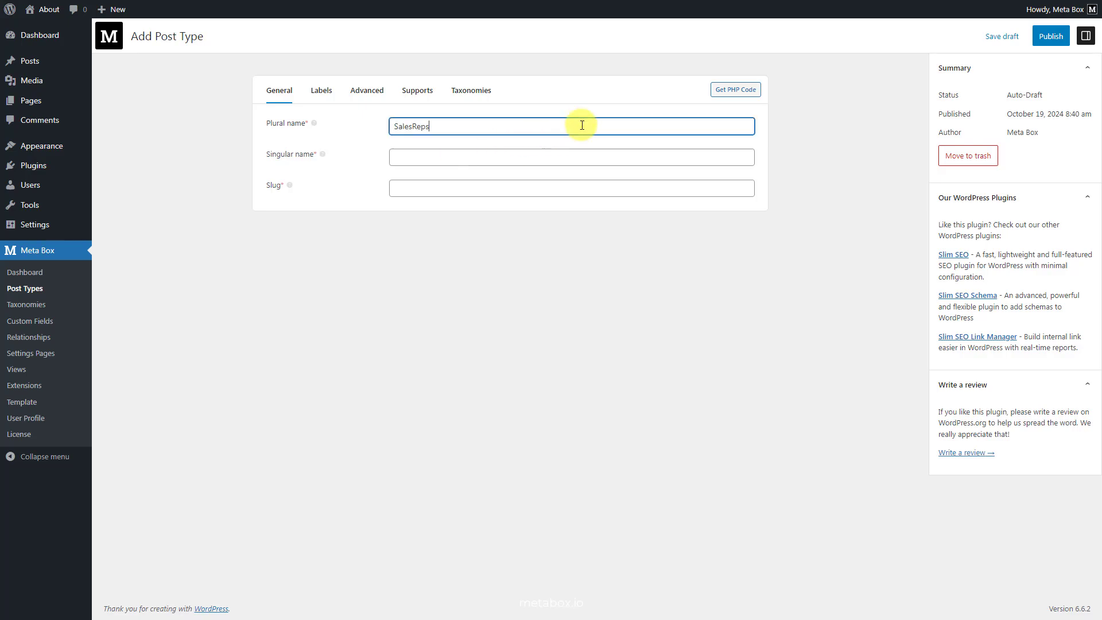
click(564, 155)
text(SalesRep)
click(572, 230)
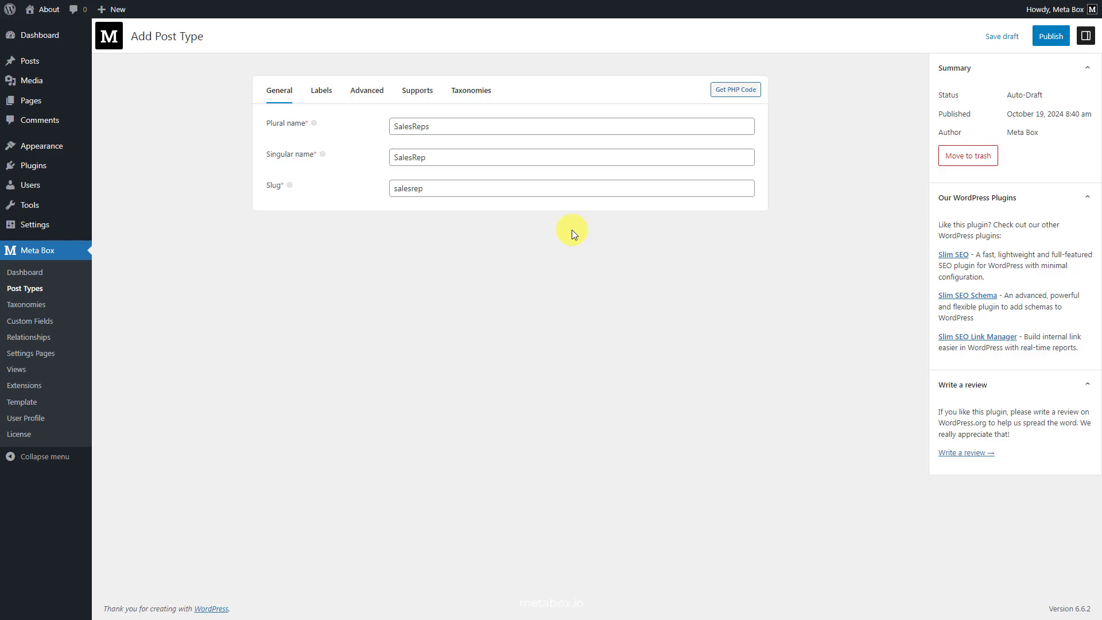
click(1052, 36)
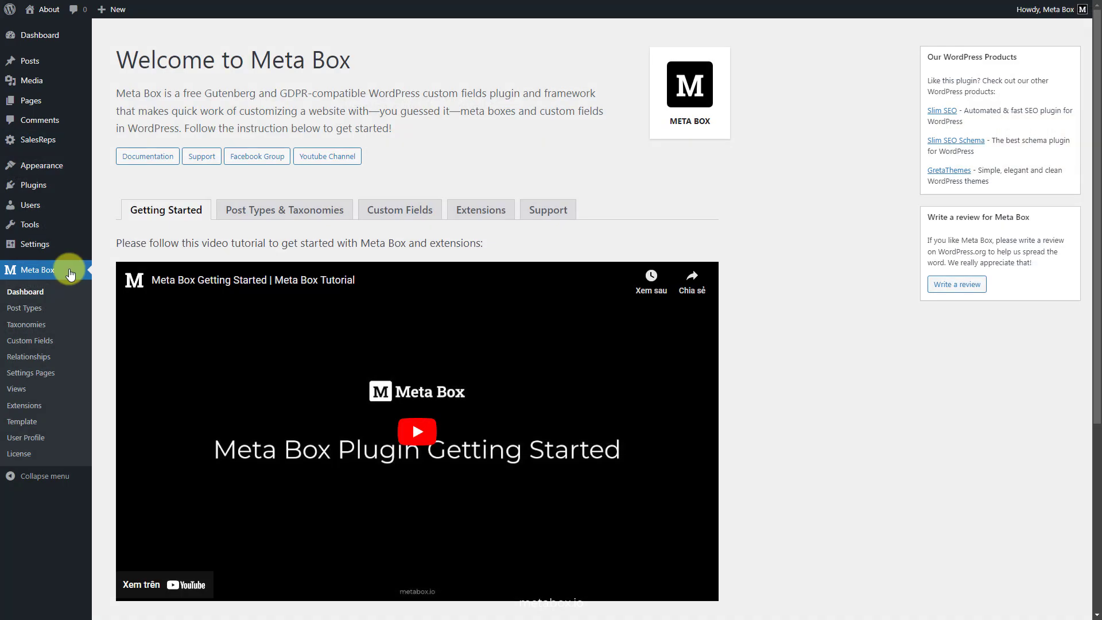
Start a field group named 'SalesRep Information' with a Text field labelled Phone.
click(31, 341)
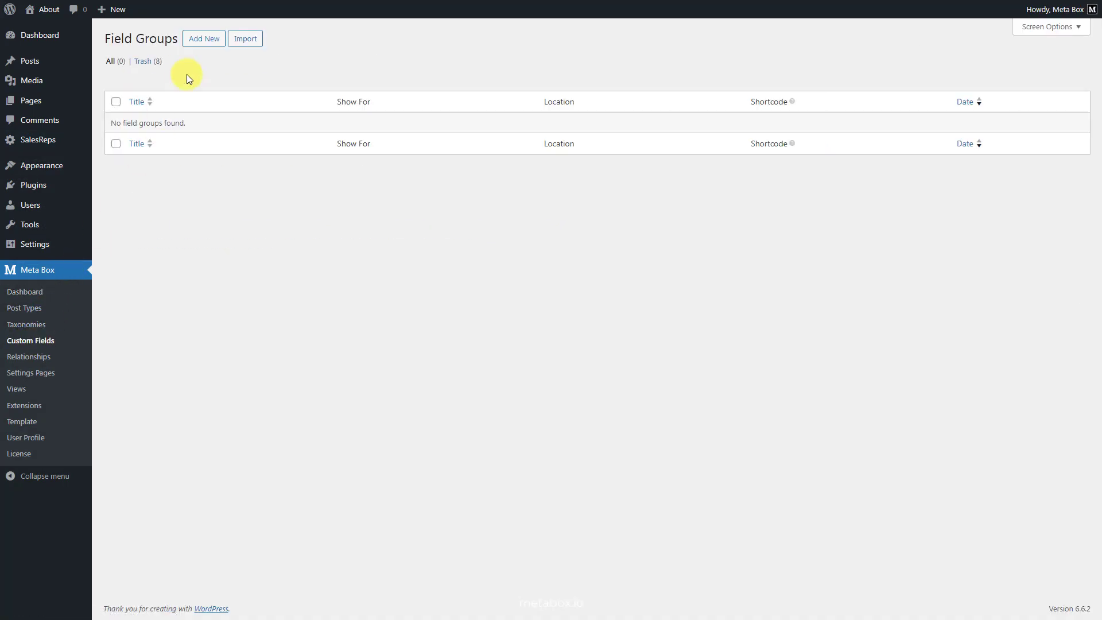
click(205, 40)
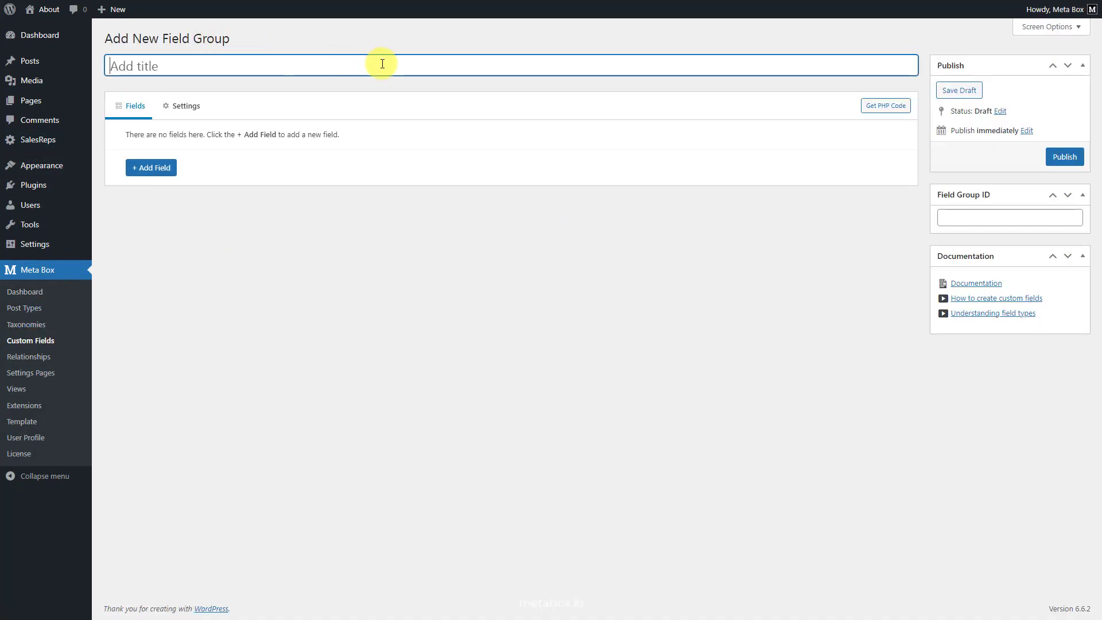
text(SalesRep Information)
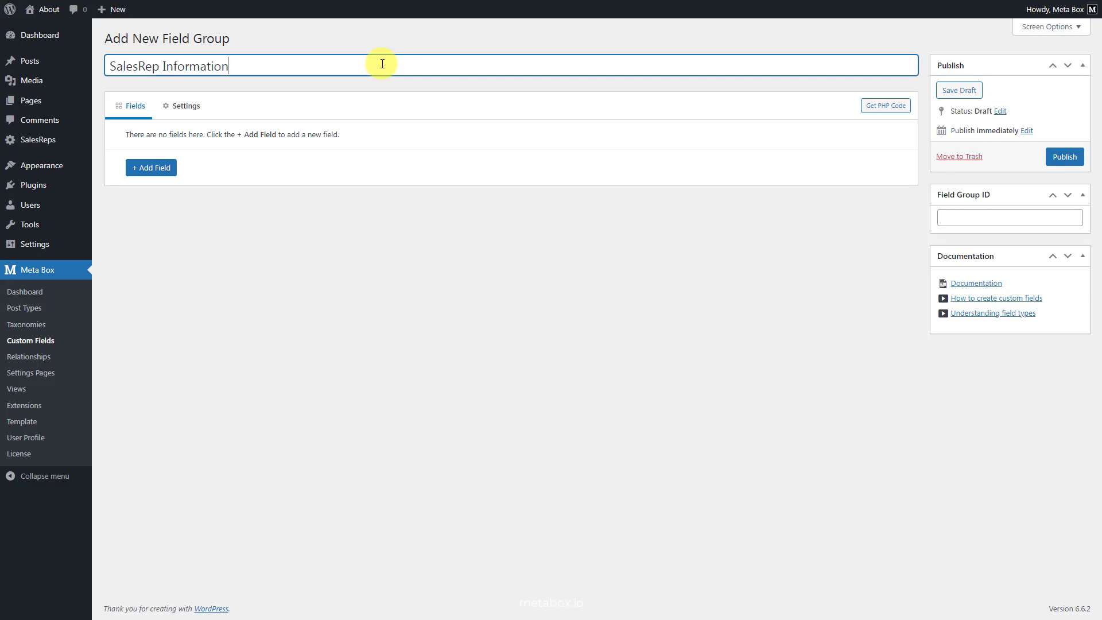
click(155, 173)
text(text)
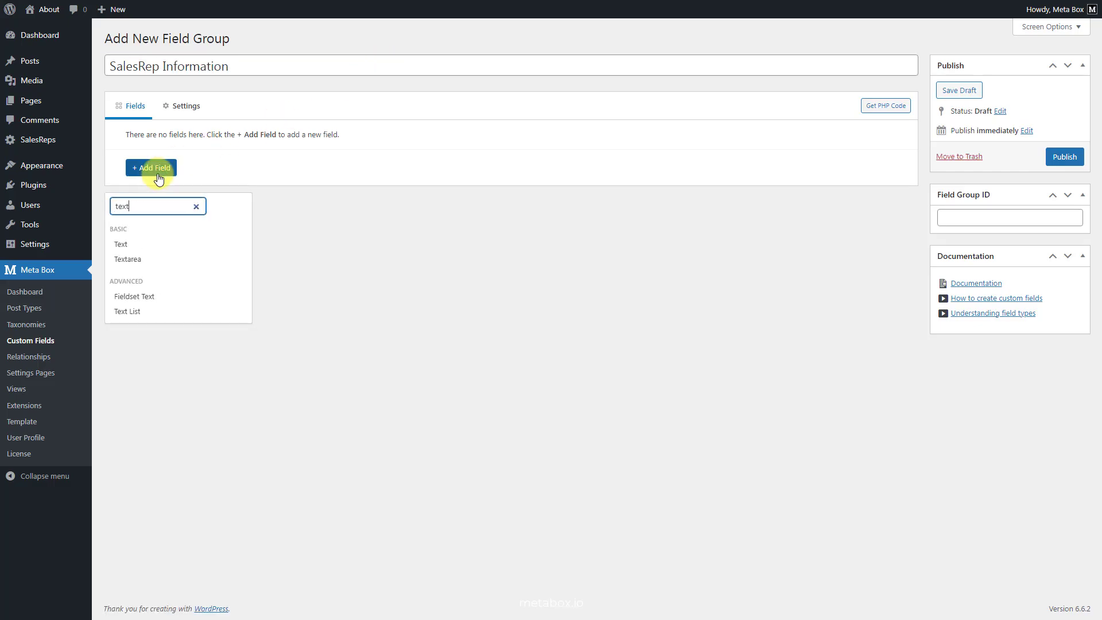
click(159, 249)
click(371, 161)
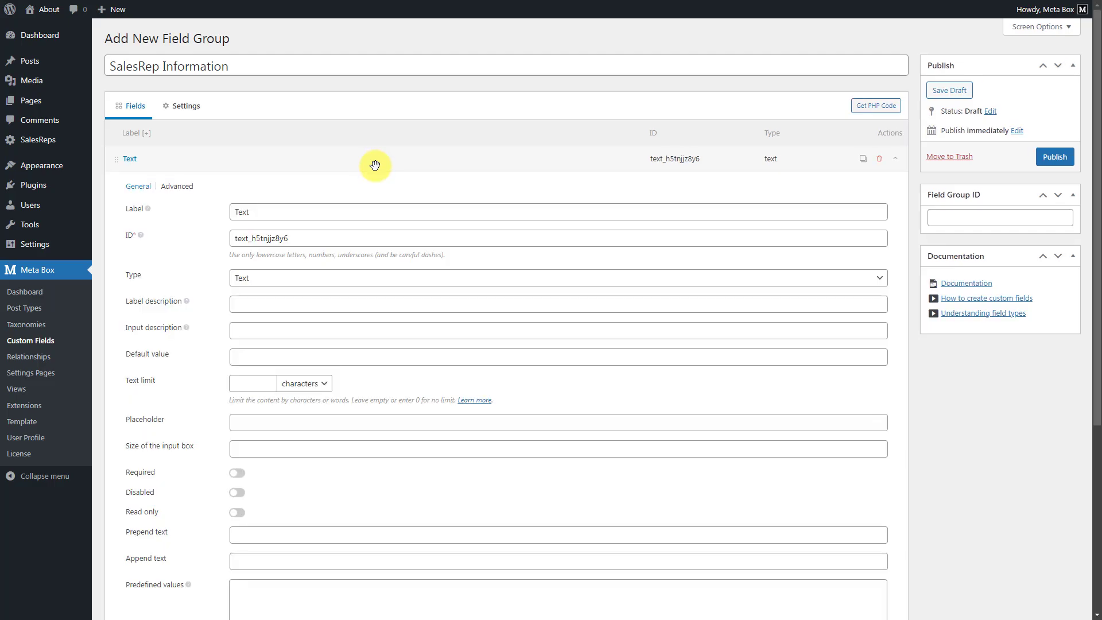
click(385, 212)
key(ctrl+a)
text(Phone)
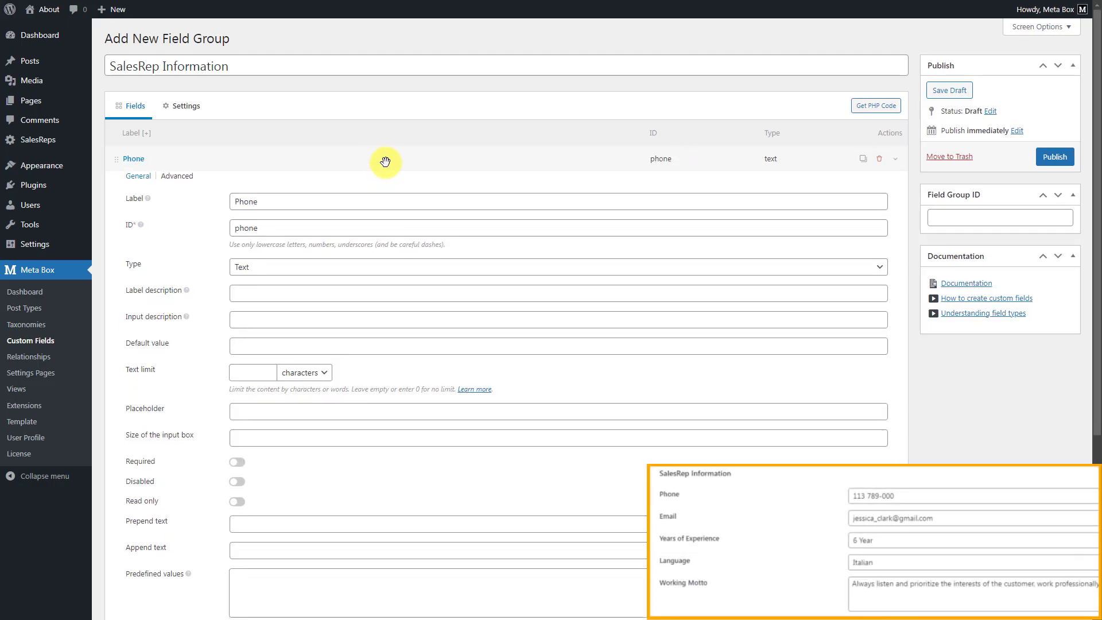
click(385, 164)
Add an Email field labelled Email.
click(154, 189)
text(email)
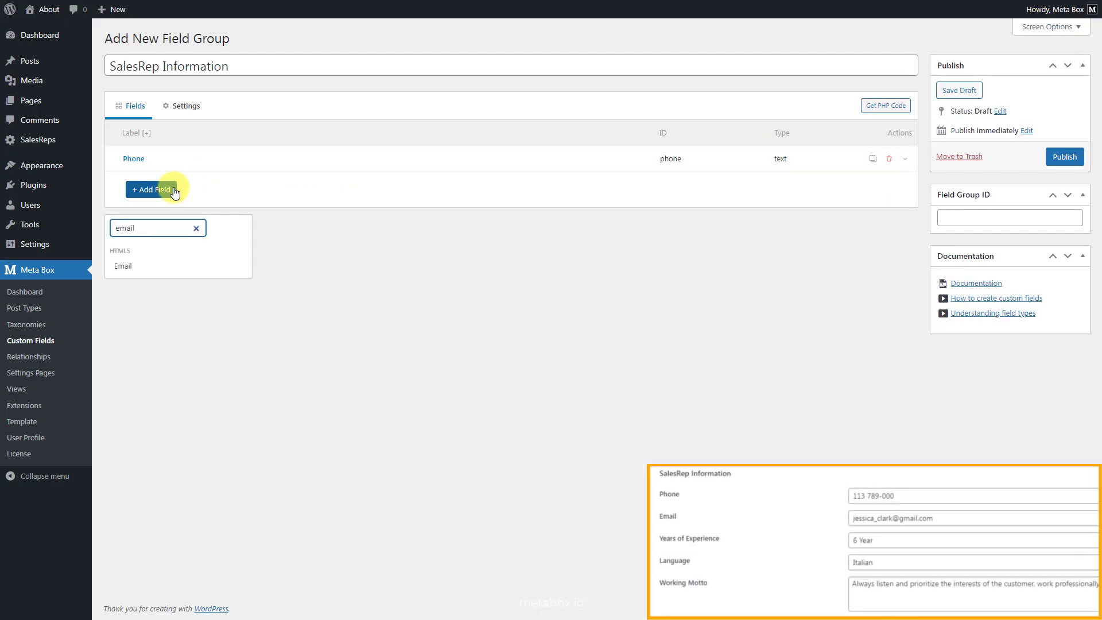
click(151, 266)
click(278, 189)
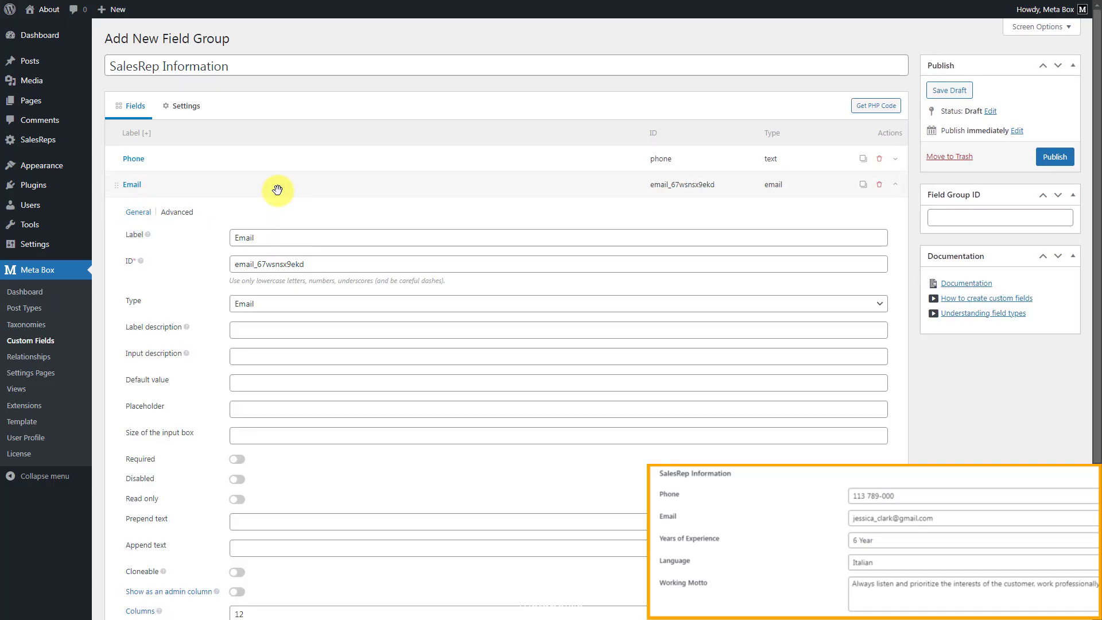
triple_click(350, 240)
text(Email)
click(352, 185)
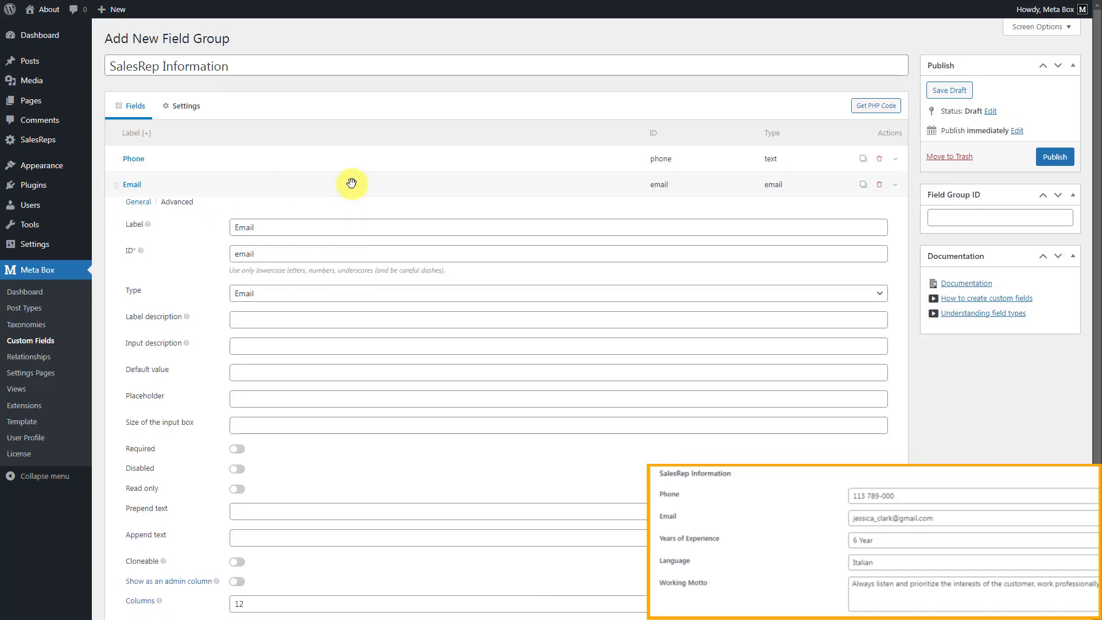
Add a Text field labelled 'Years of Experience'.
text(ext)
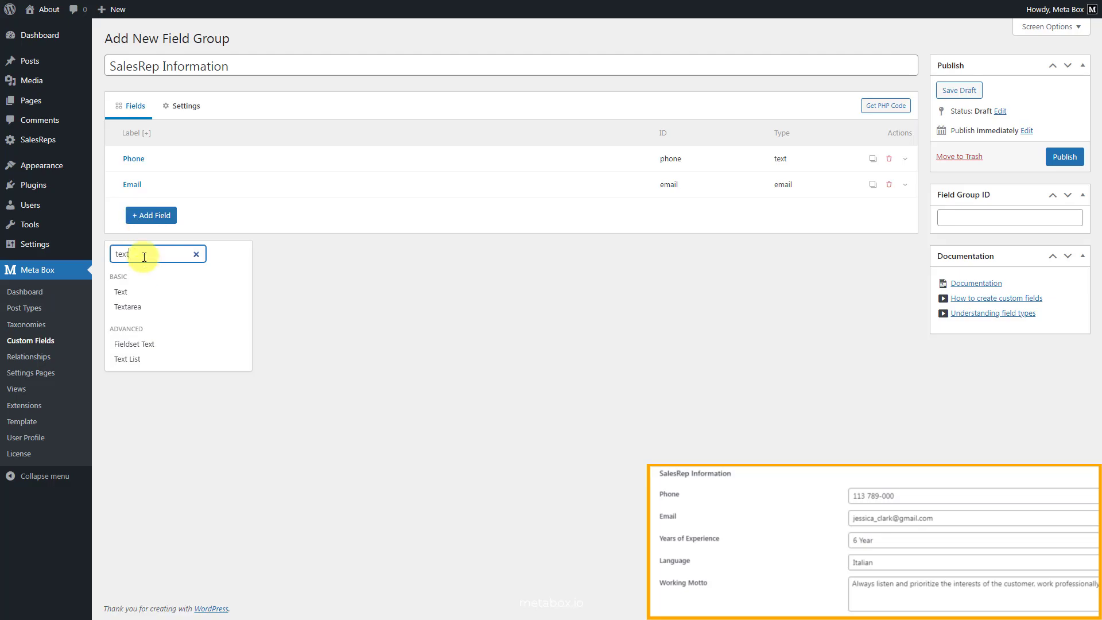
click(140, 291)
click(284, 214)
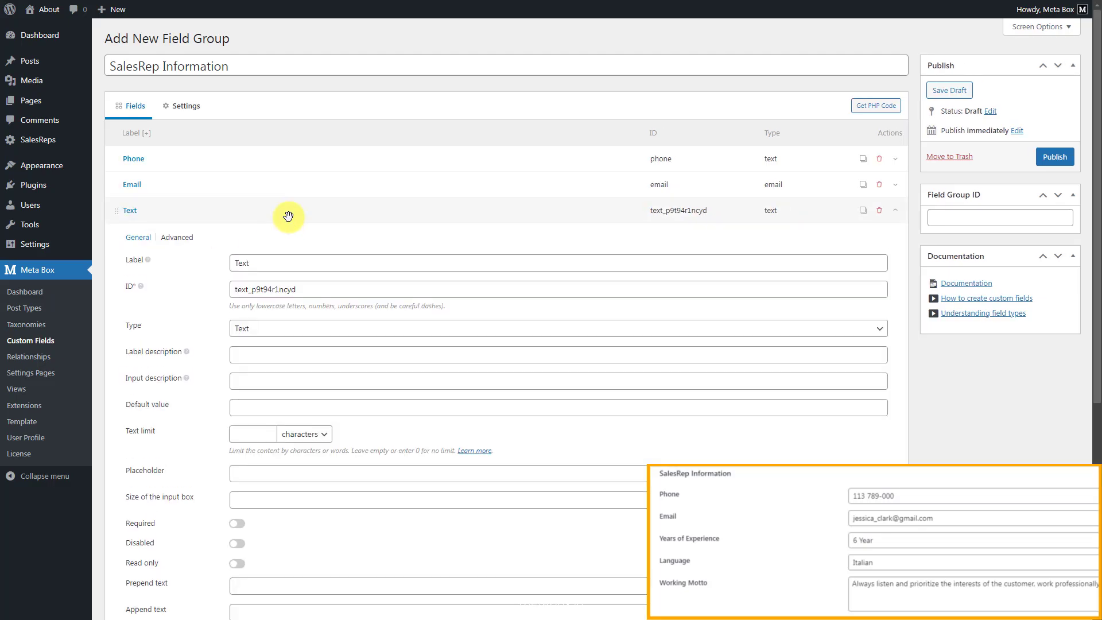
double_click(343, 263)
text(Years of Experience)
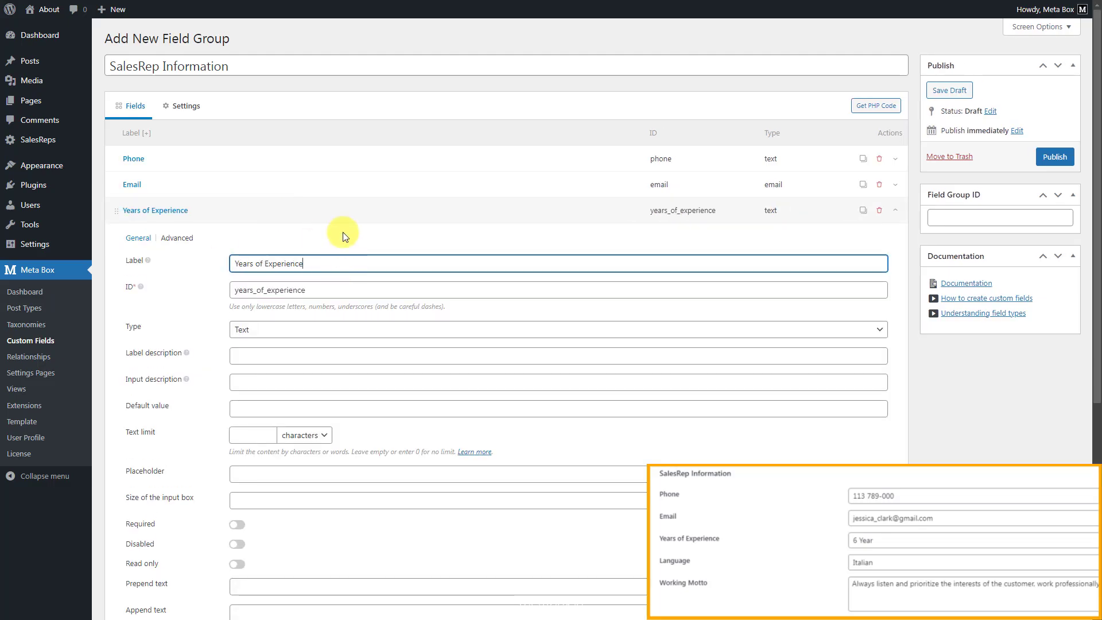
click(345, 211)
Add a Select field labelled Language with the four pasted languages as choices.
click(167, 246)
text(select)
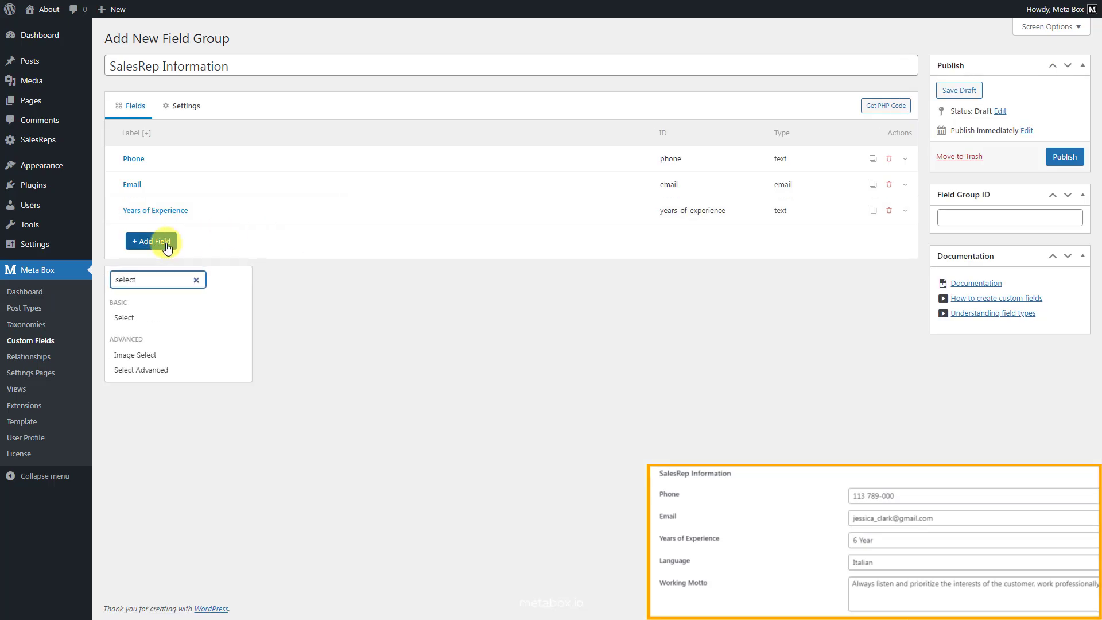
click(163, 317)
click(305, 247)
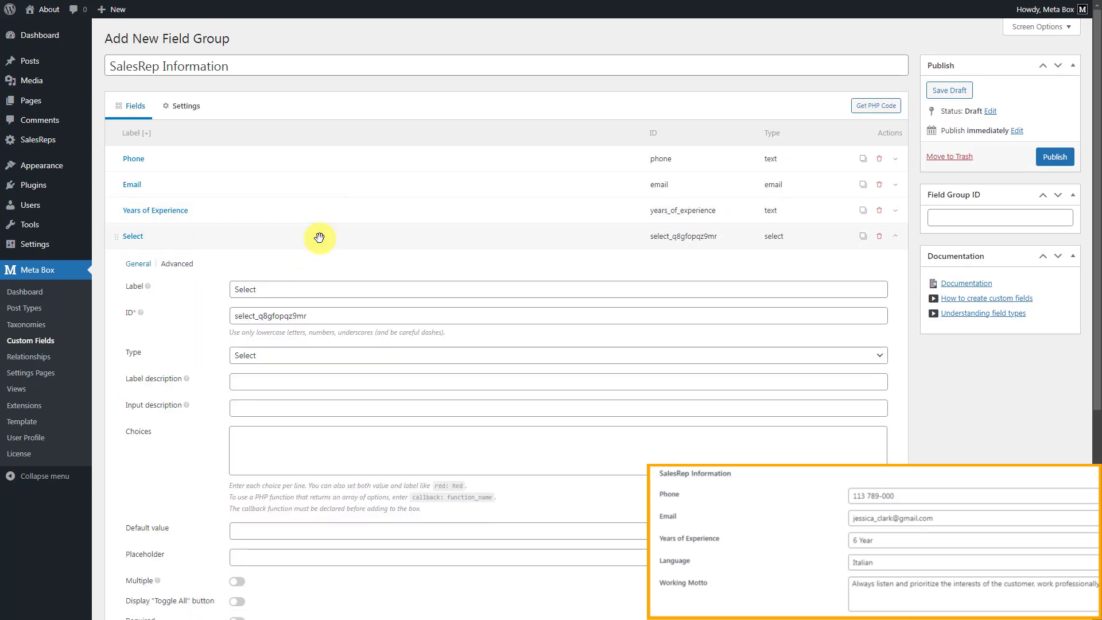
double_click(378, 288)
text(Language)
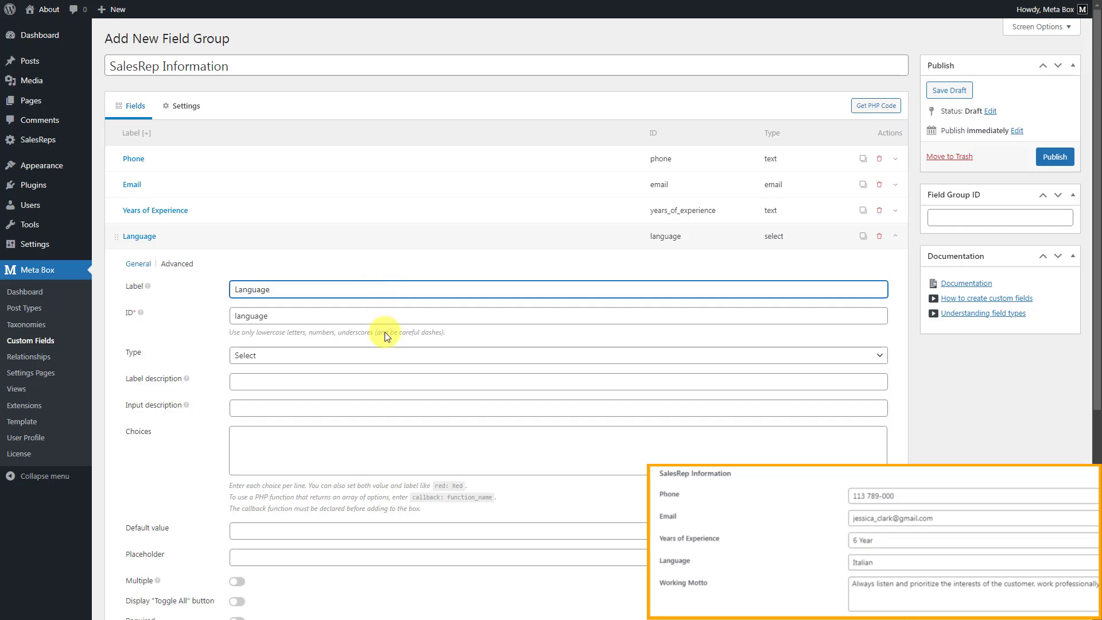
click(374, 438)
text(English German Spanish Italian)
click(370, 240)
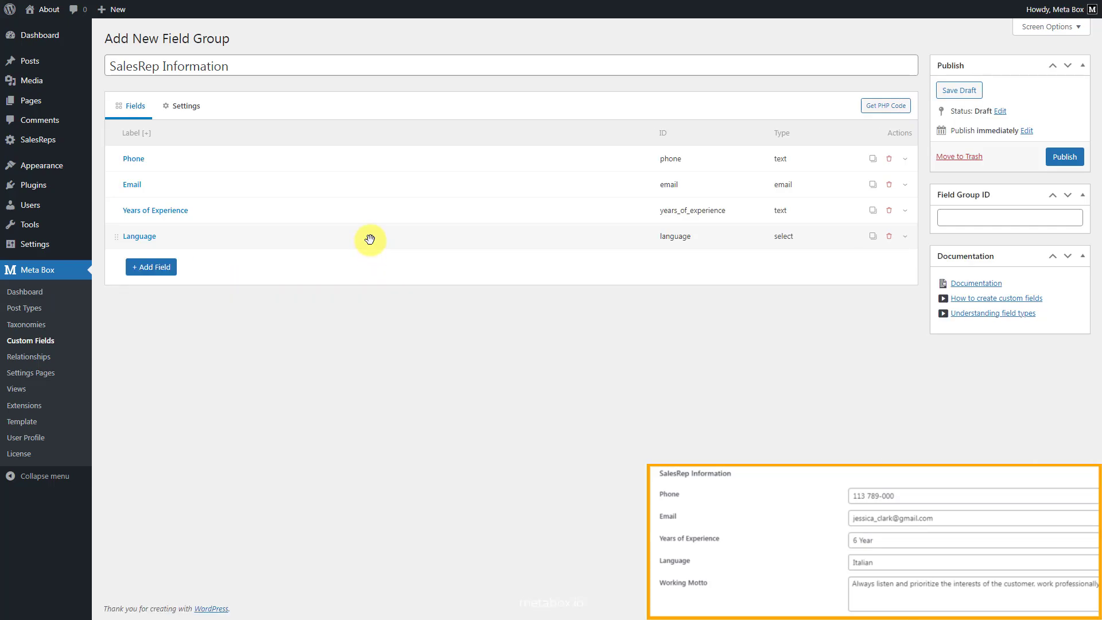
Add a Textarea field labelled 'Working Motto'.
click(152, 268)
text(text)
click(150, 359)
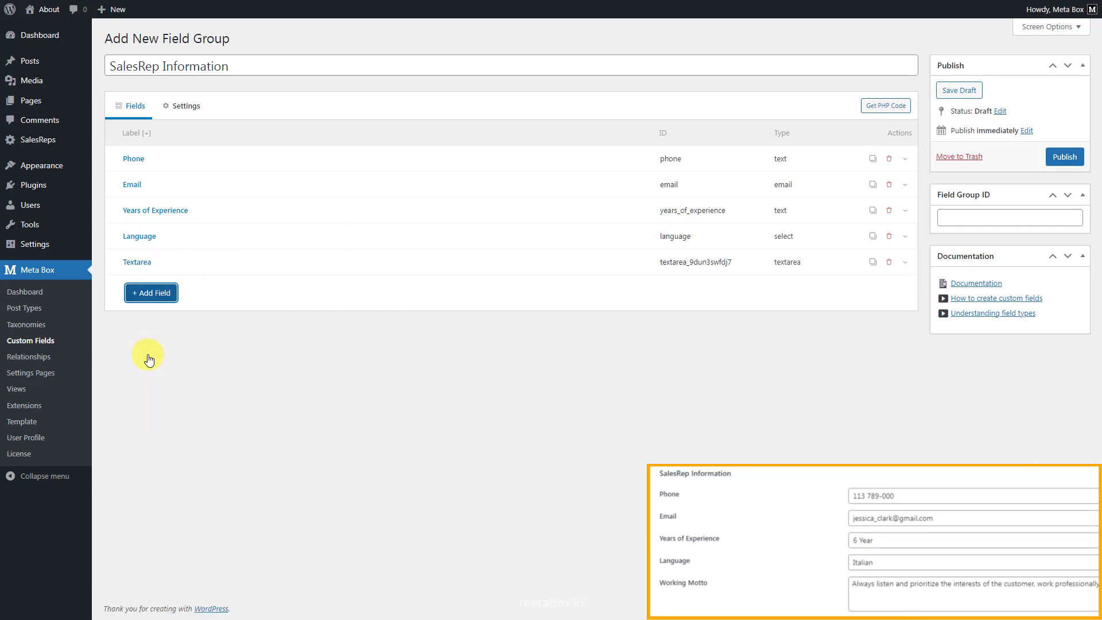
click(298, 262)
double_click(372, 313)
text(Working Motto)
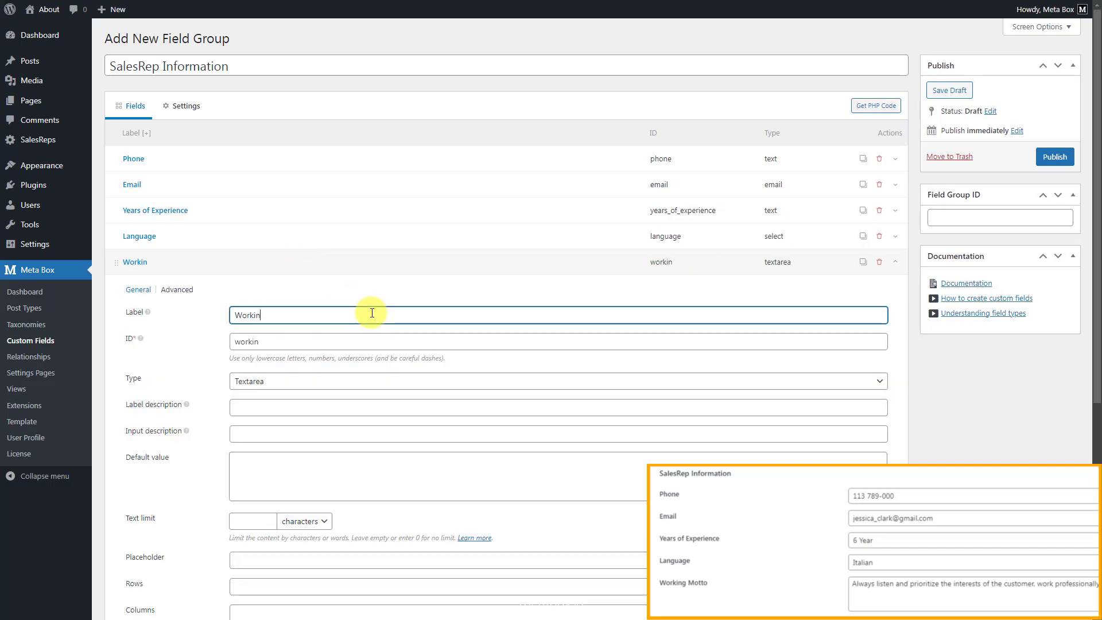
click(368, 263)
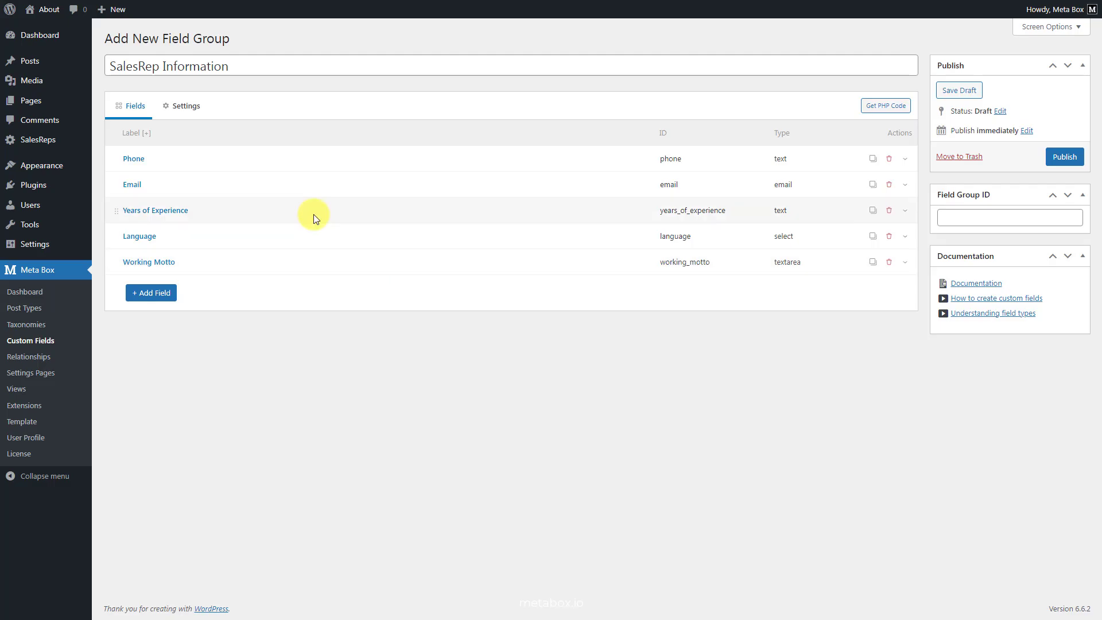
Set the field group's location to SalesRep posts instead of Post.
click(176, 109)
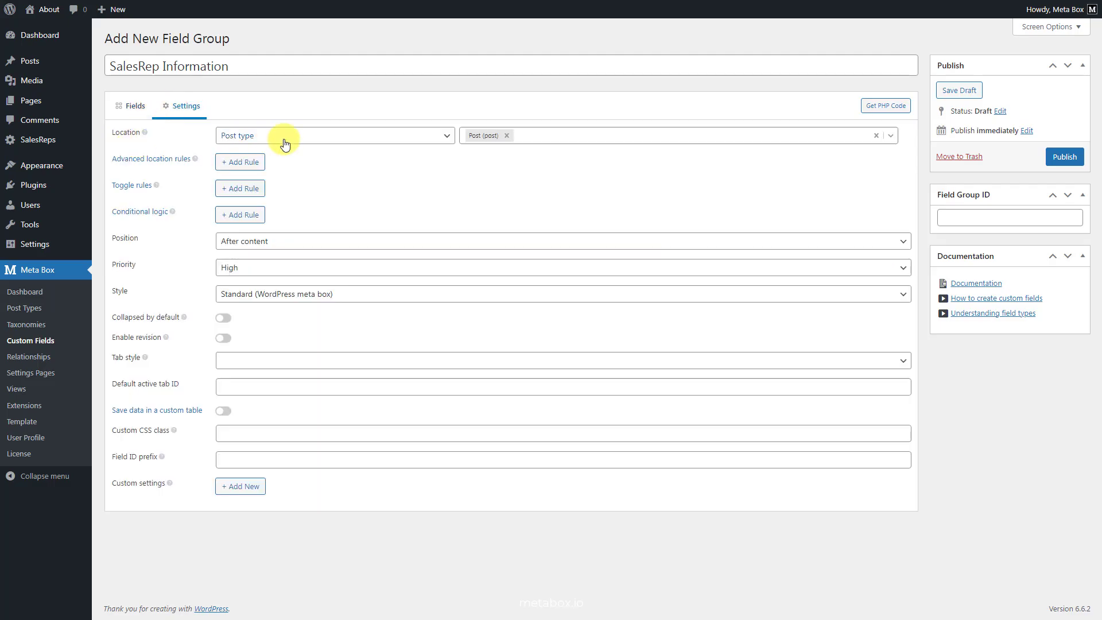
click(507, 136)
click(539, 138)
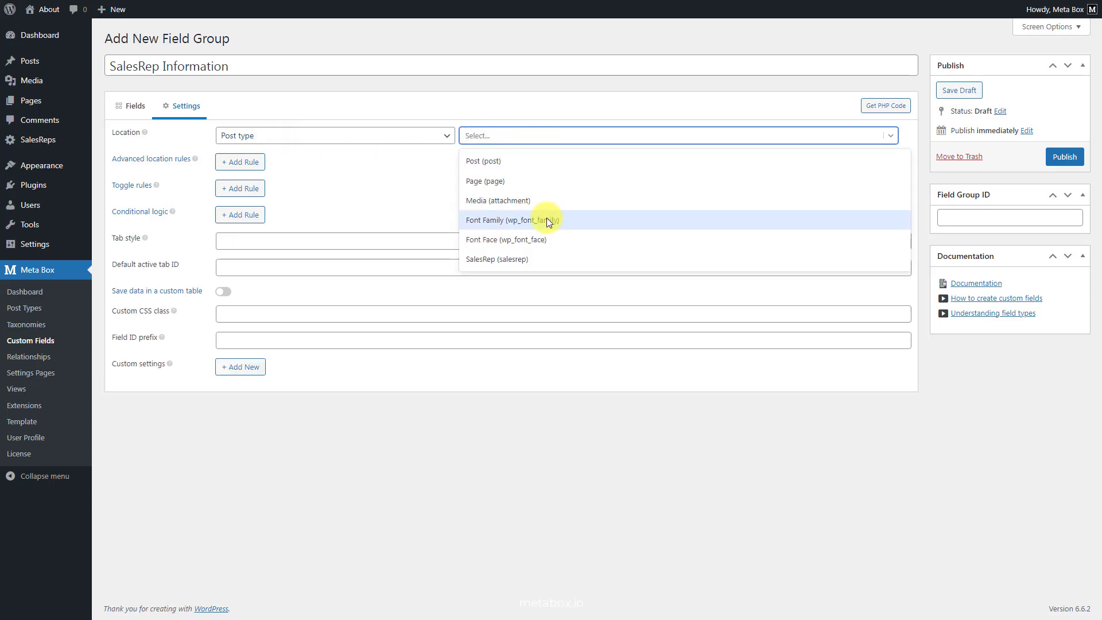
click(547, 259)
Publish the field group and start a new SalesRep post.
click(1064, 157)
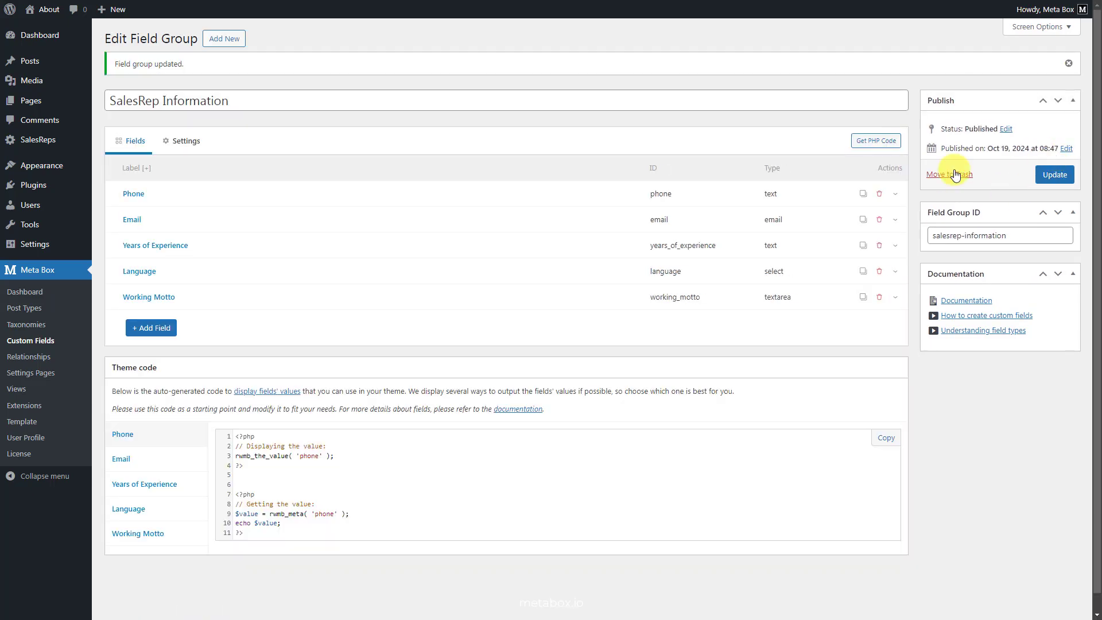
mouse_move(56, 143)
click(118, 156)
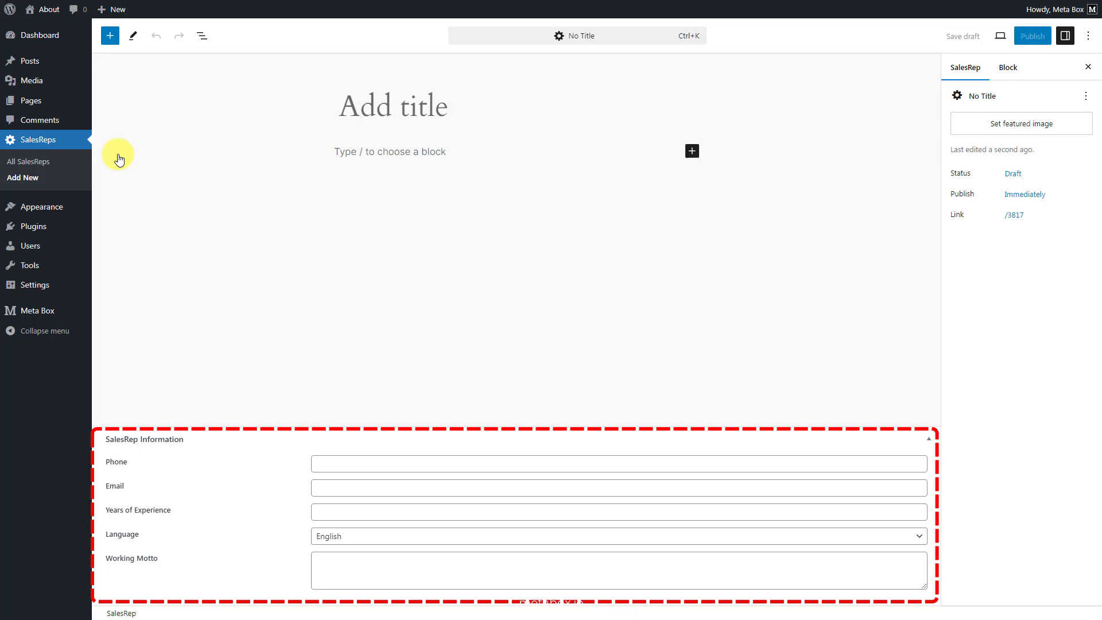
Enter the rep's name as title, their phone and e-mail, '3 Years' experience, and Italian.
click(636, 109)
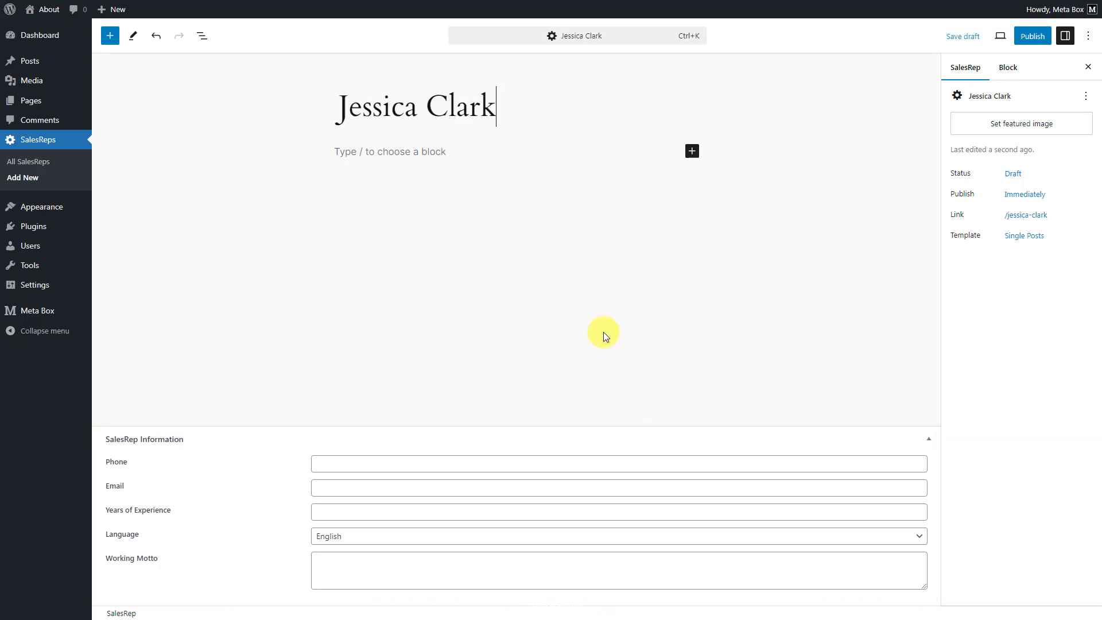
click(552, 464)
text(113 789 000)
click(536, 487)
click(532, 513)
text(3 Years)
click(532, 536)
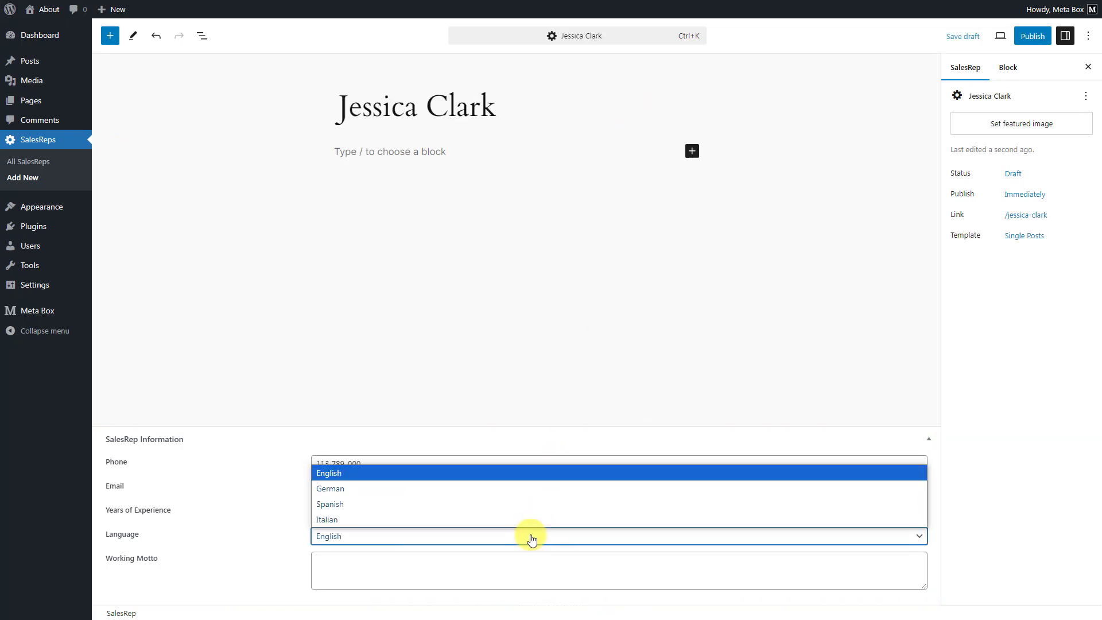
click(534, 519)
Add the working motto, set the rep's portrait as featured image, and publish the post.
click(613, 563)
text(Always listen and prioritize the interests of the customer, work professionally and reliably, committed to delivering the best service and optimal solutions.)
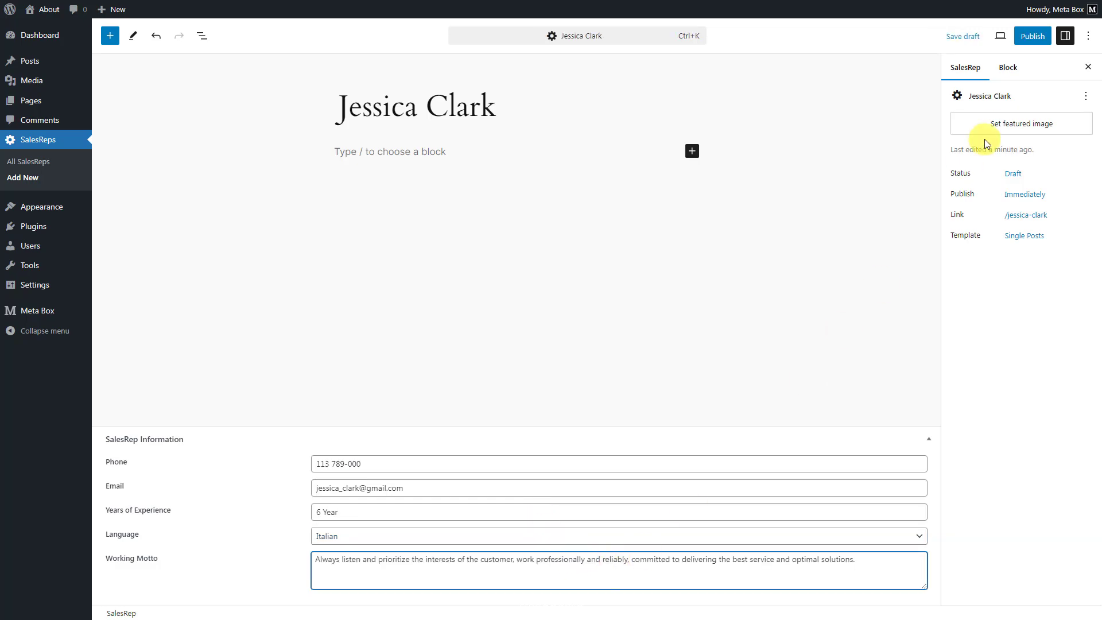
click(993, 123)
click(520, 156)
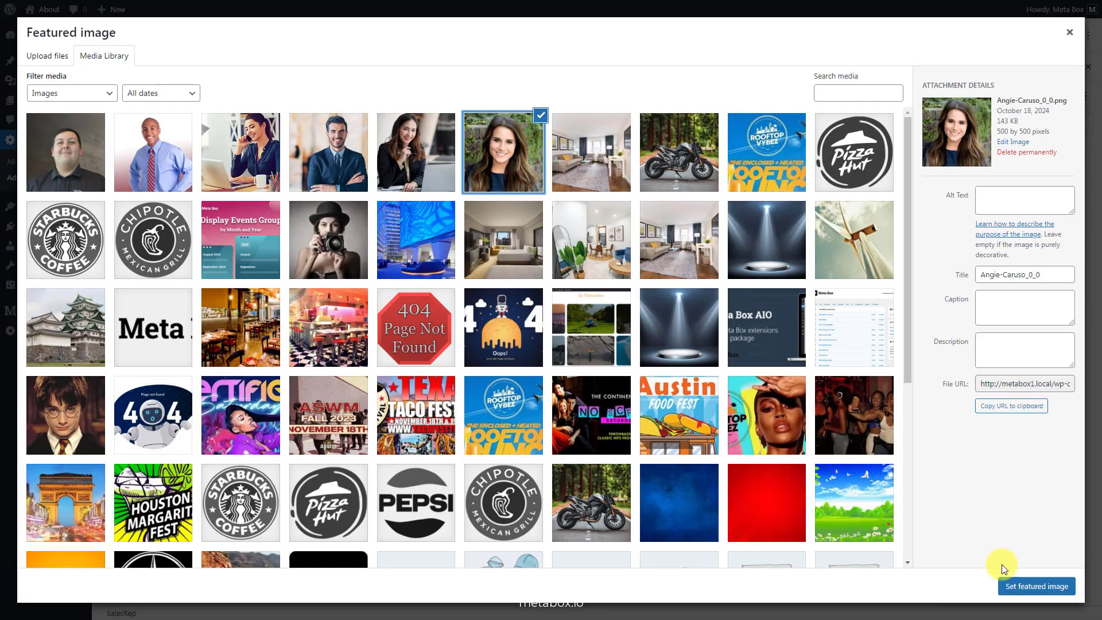
click(1011, 586)
click(1021, 34)
click(999, 37)
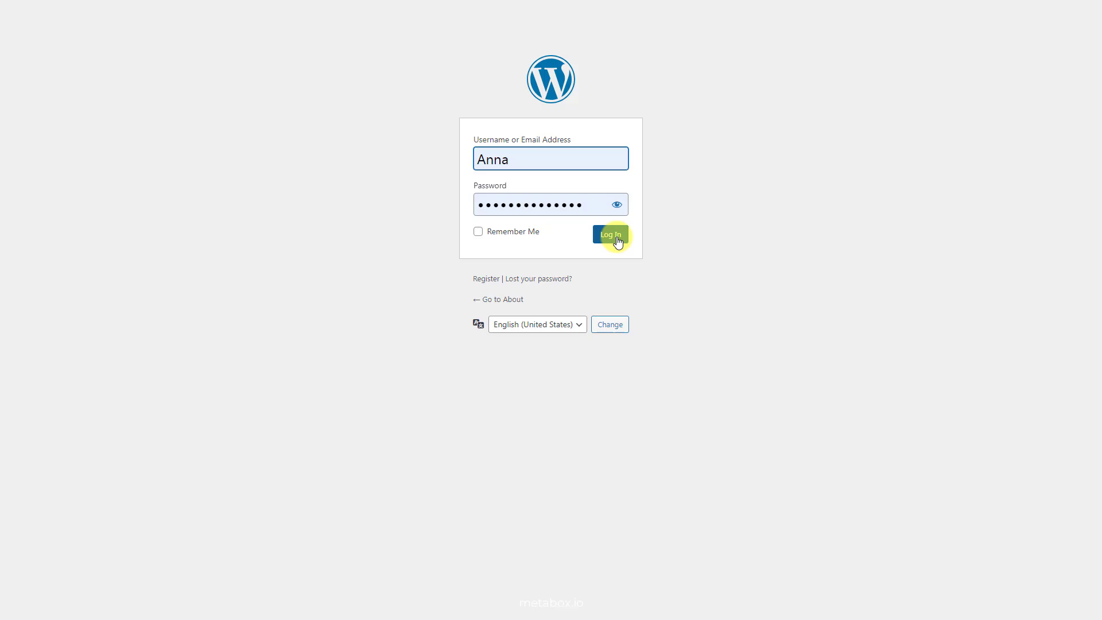
Sign in to WordPress with the entered username and password.
click(618, 241)
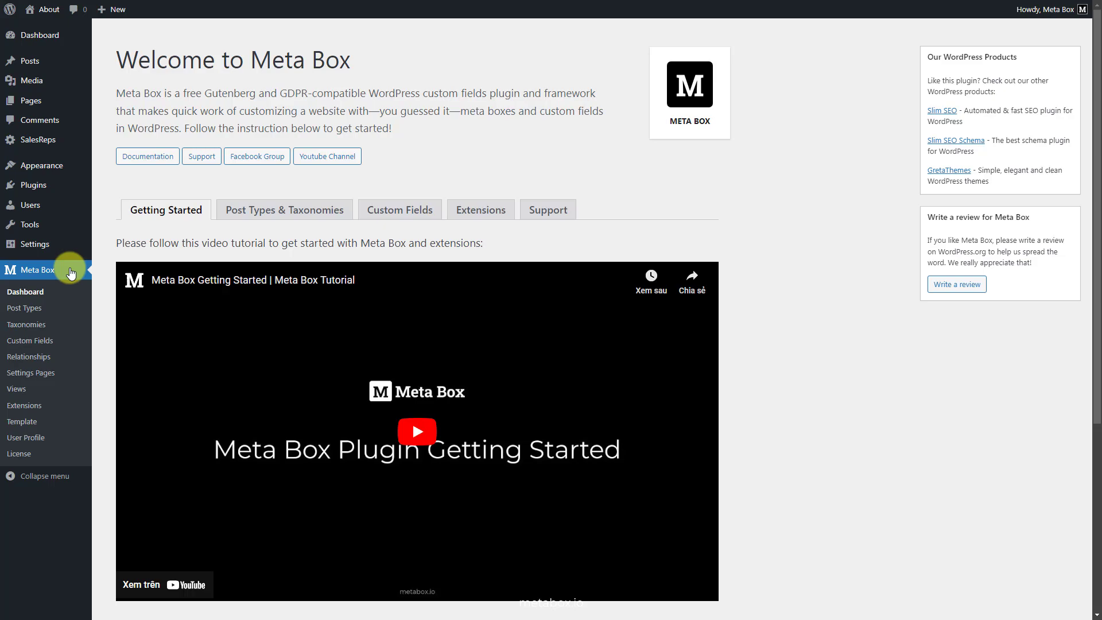
Create relationship 'SalesRep To User' from SalesRep posts, shown as an admin column.
click(33, 356)
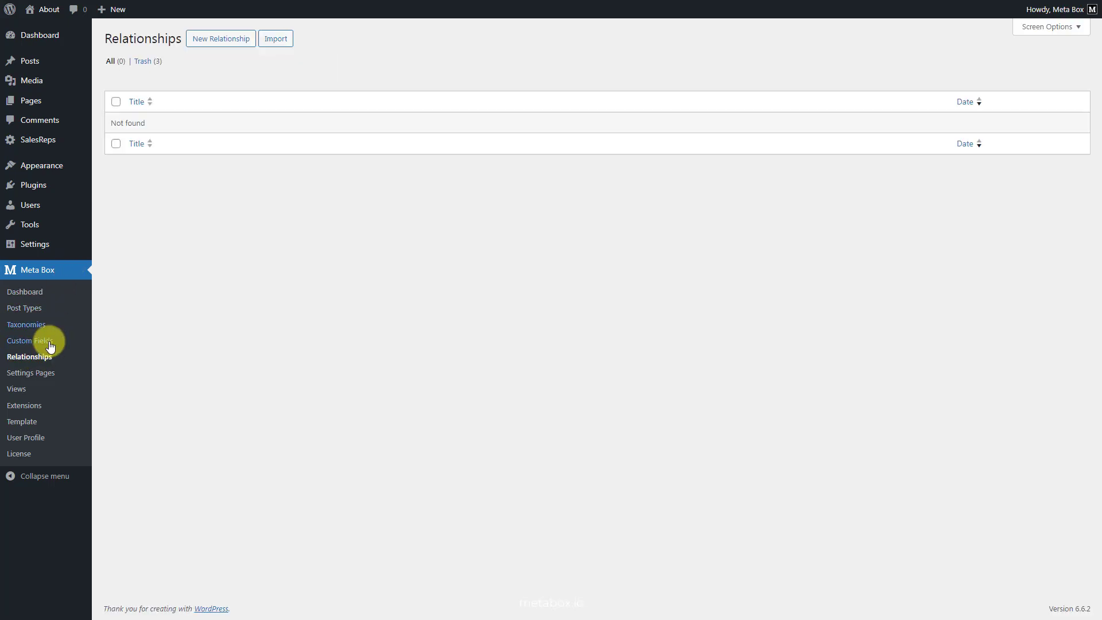
click(237, 39)
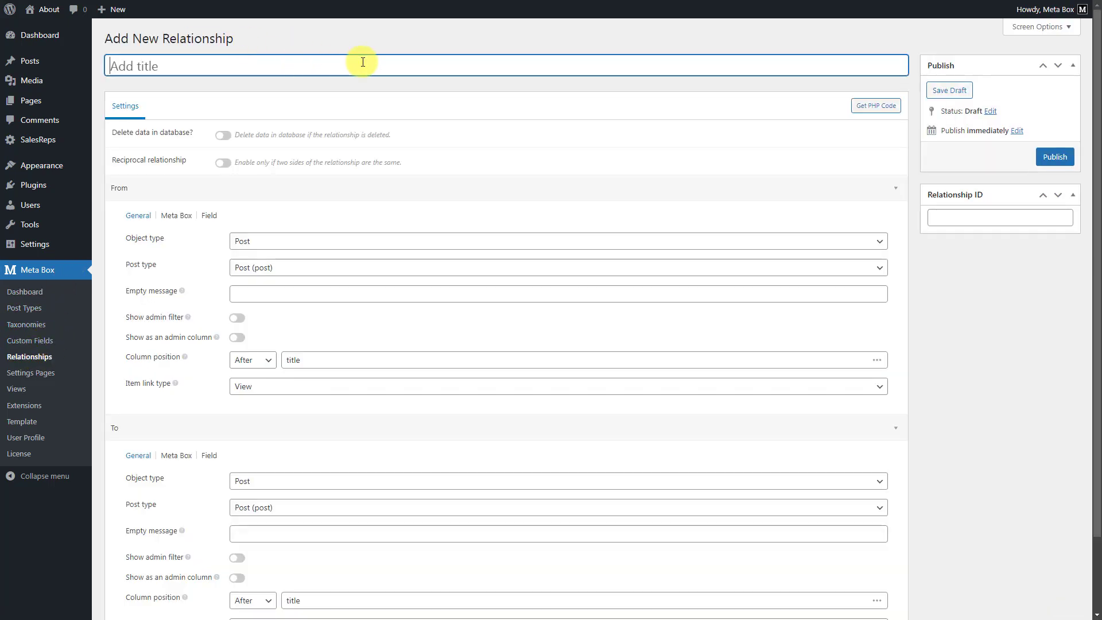
text(SalesRep To User)
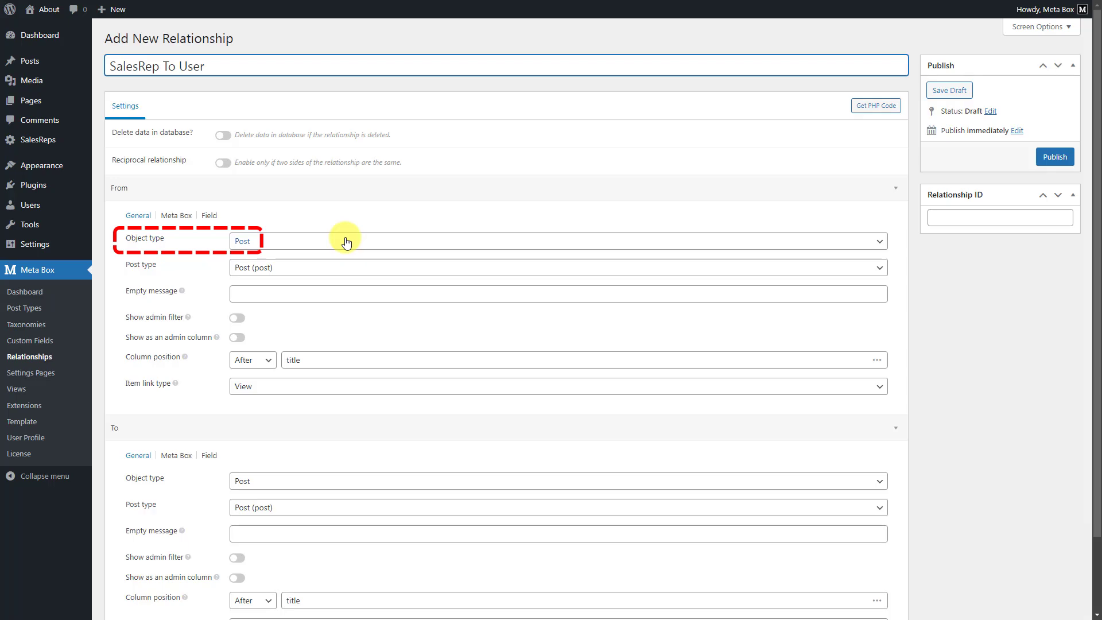
click(338, 268)
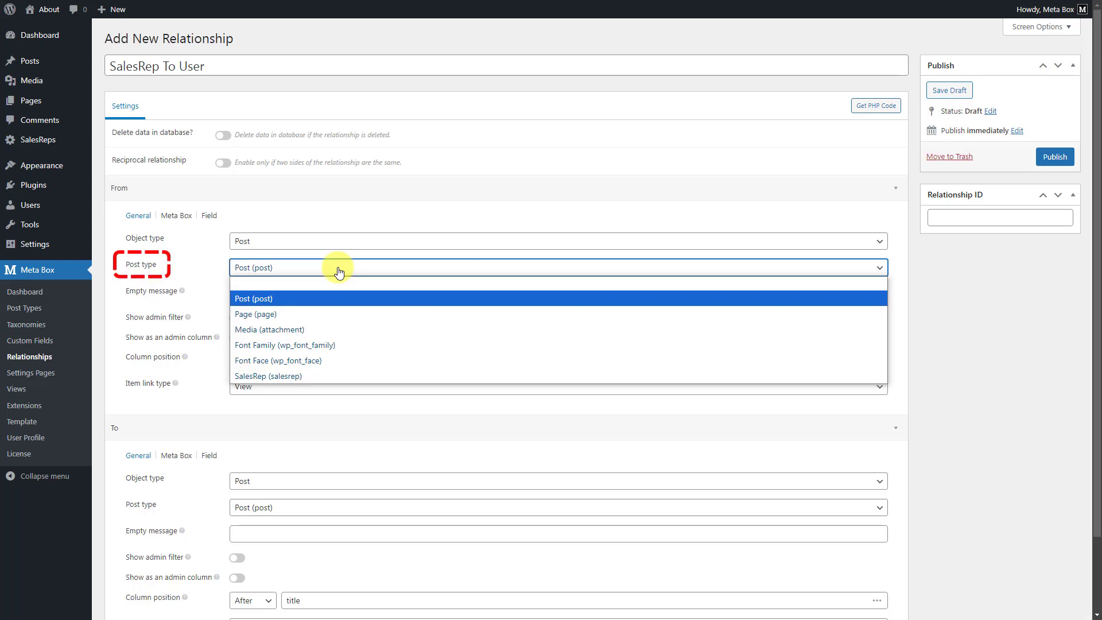
click(322, 377)
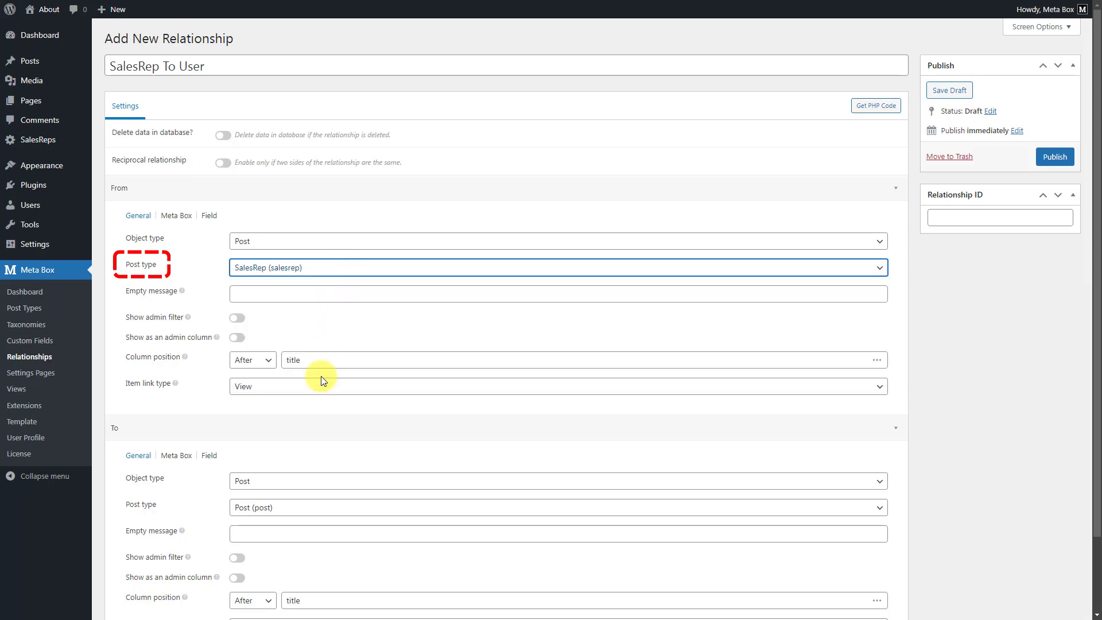
click(242, 341)
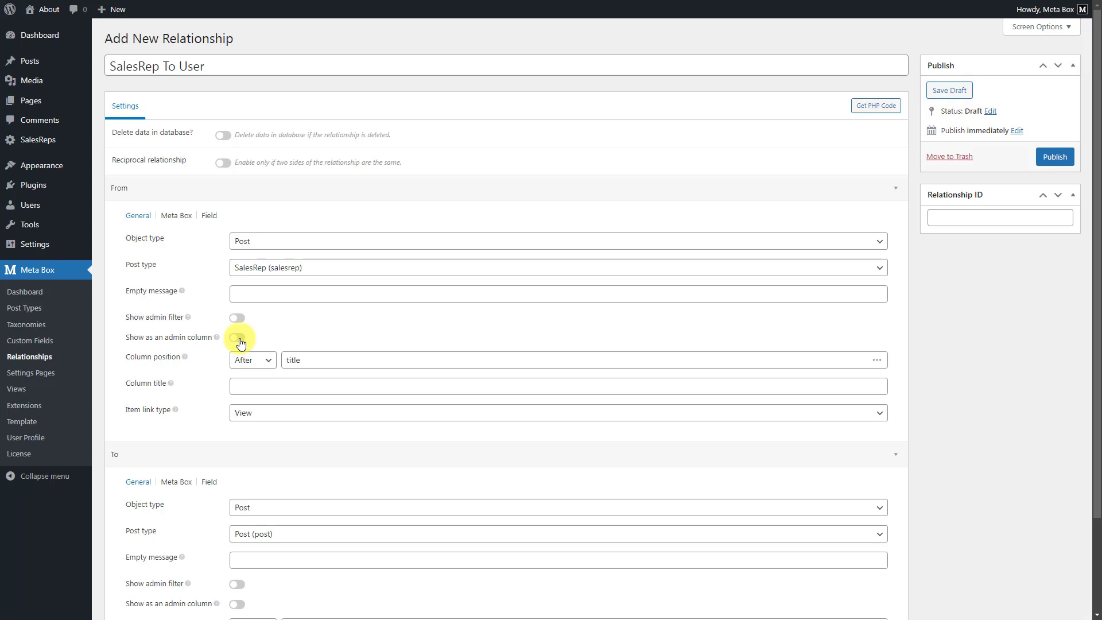
click(242, 343)
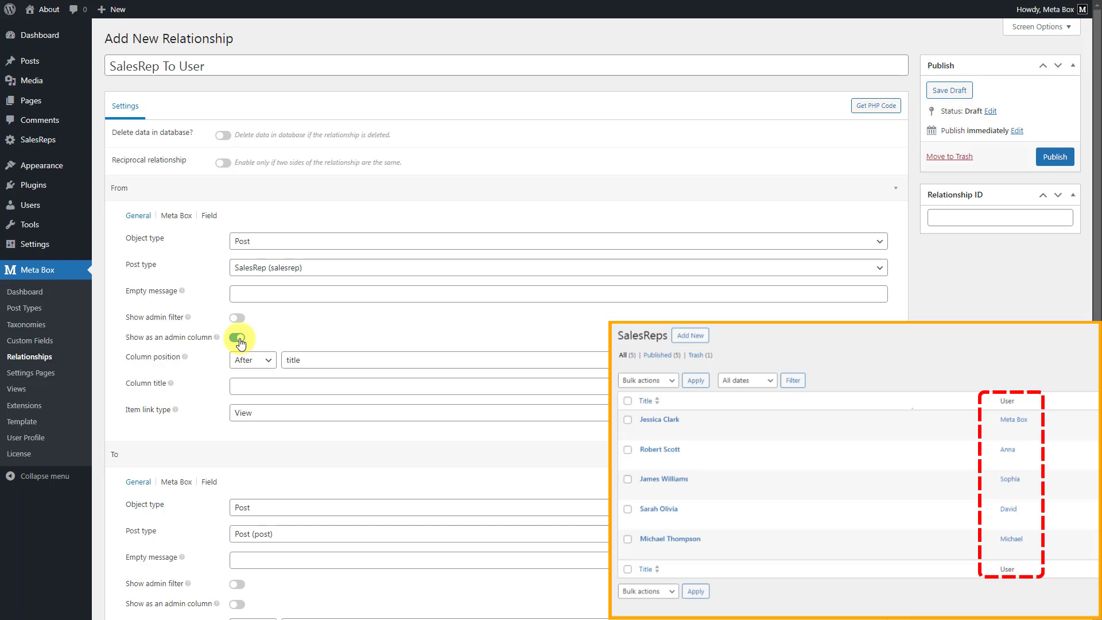
click(352, 382)
Title the admin column User, and give the From field label SalesRep with max items 1.
text(User)
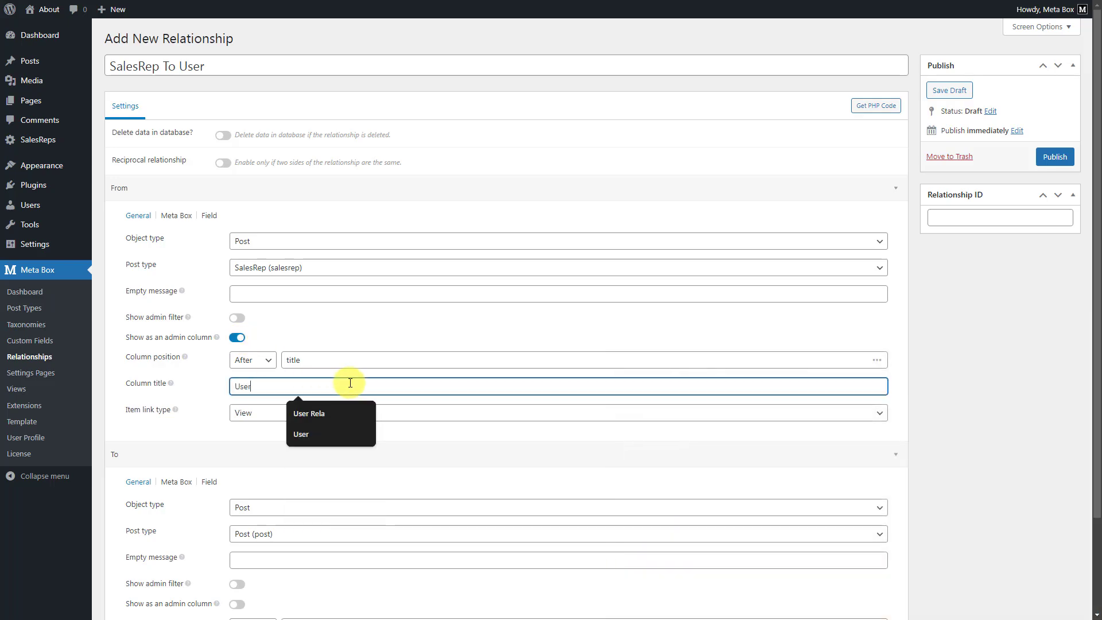
click(210, 217)
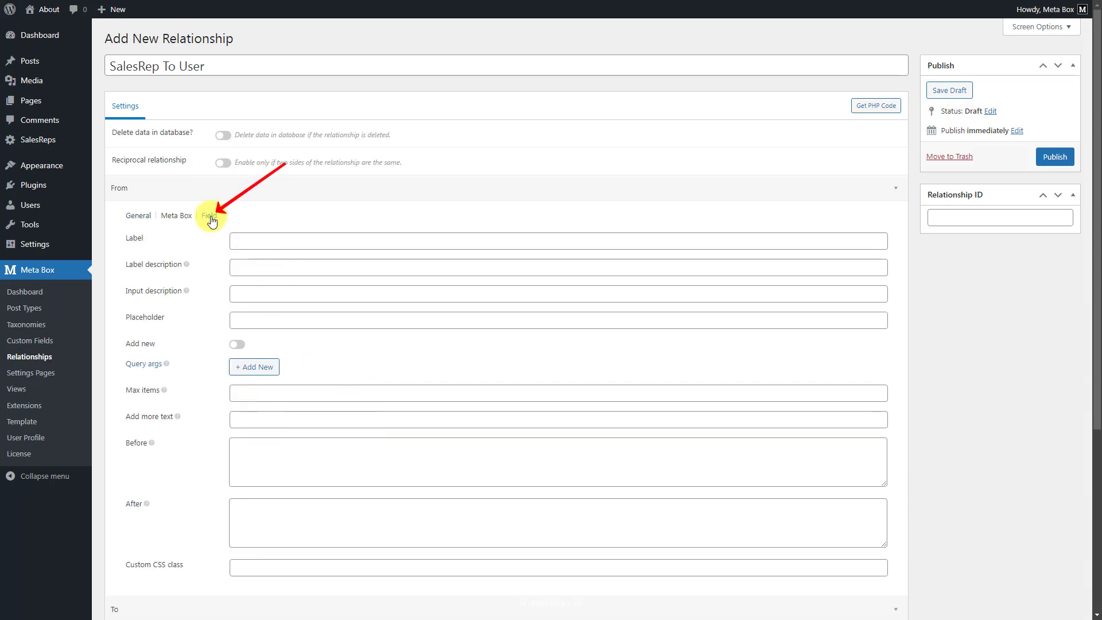
click(387, 243)
text(SalesRep)
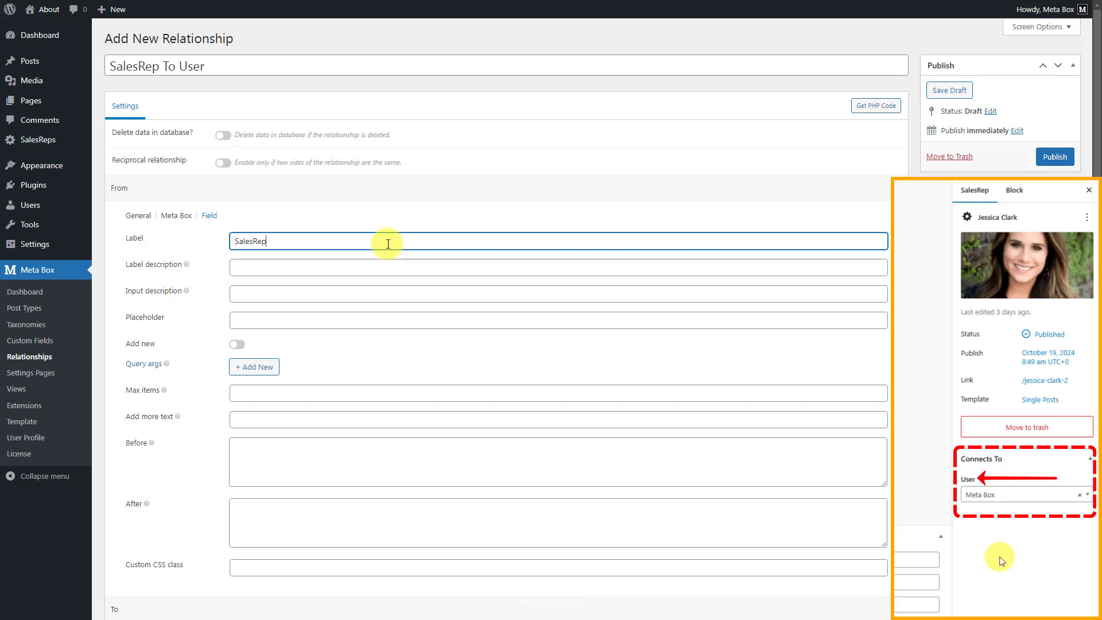
click(354, 392)
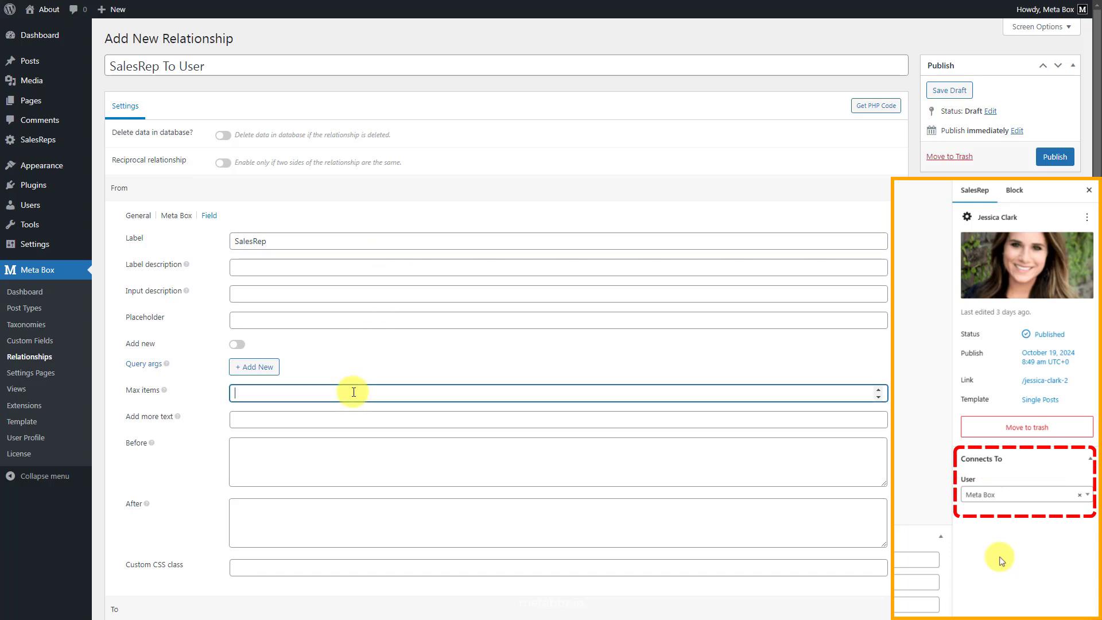
text(1)
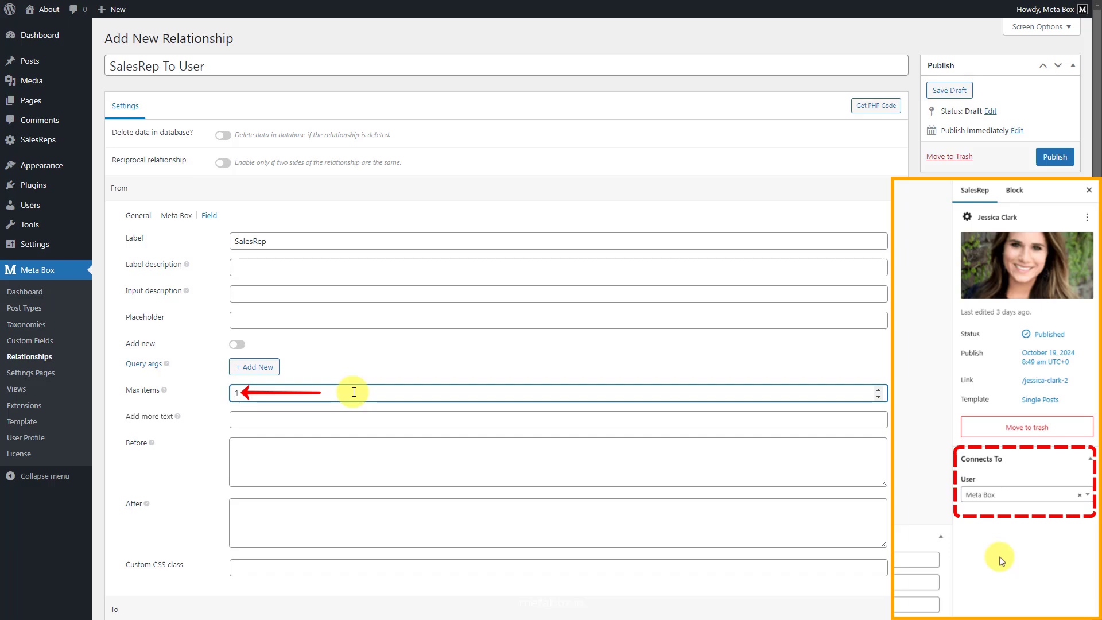
click(144, 218)
Set the To side to Users with an admin column after username titled 'Sales Representative'.
scroll(149, 242, down, 2)
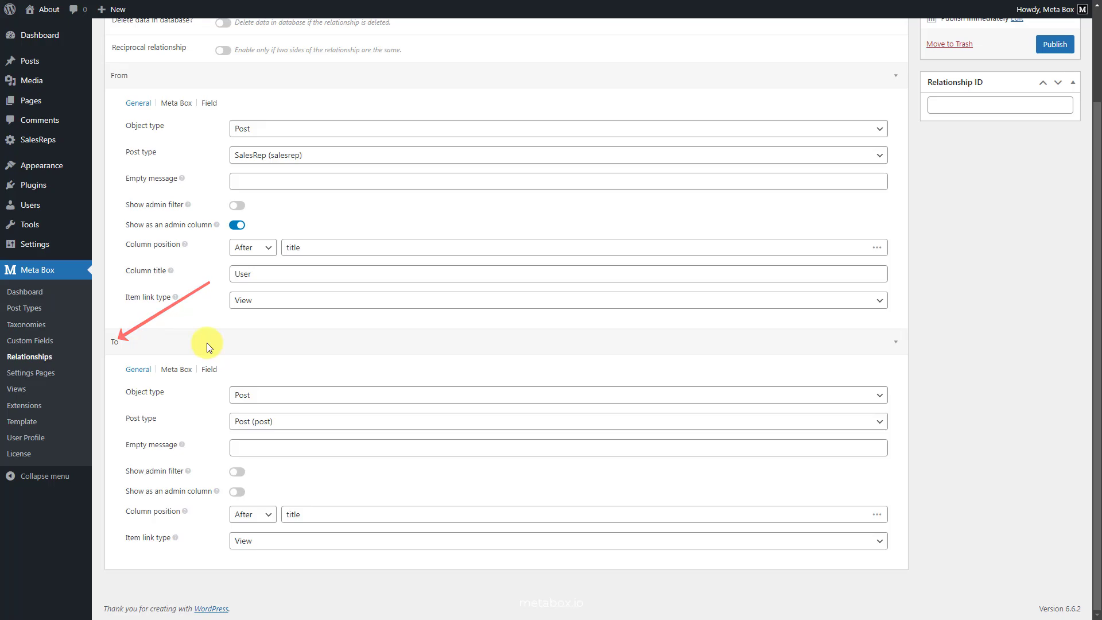
click(348, 396)
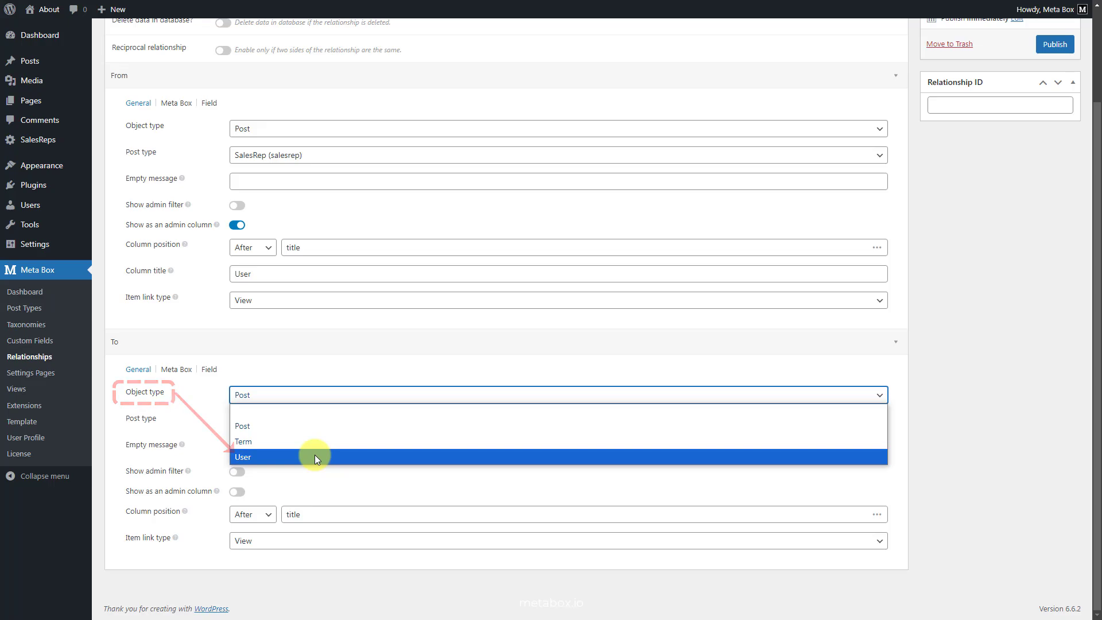
click(315, 457)
click(237, 492)
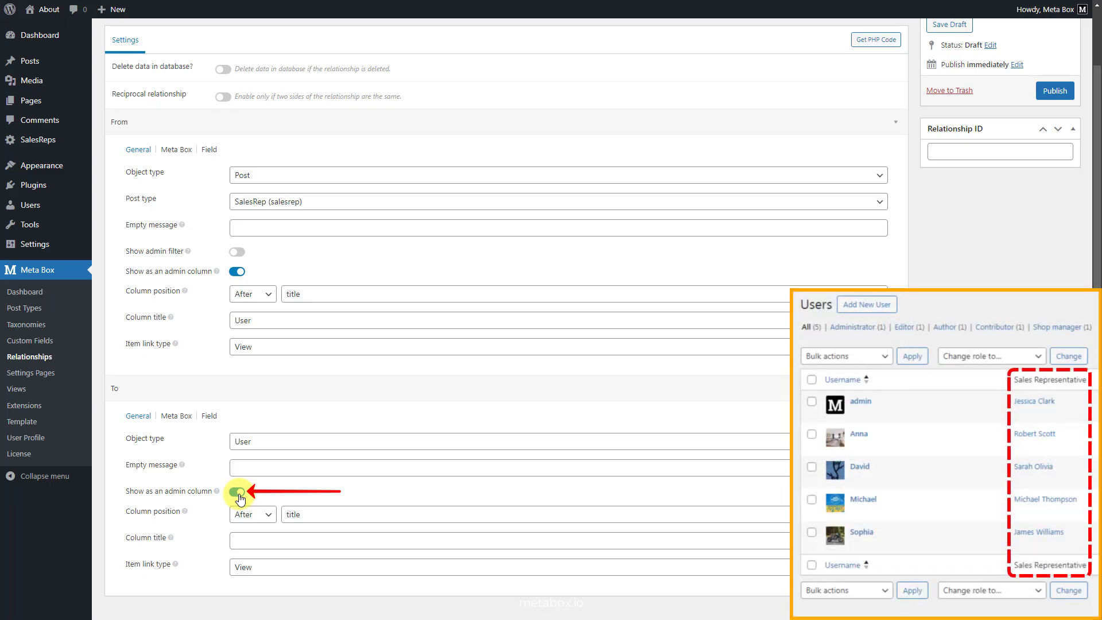
double_click(354, 512)
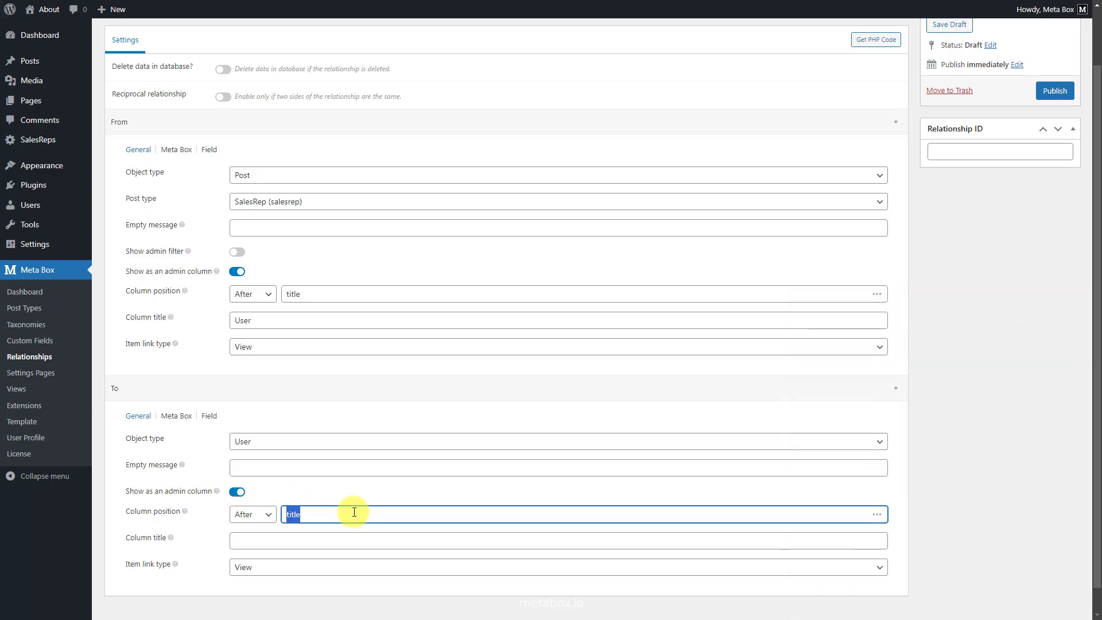
text(username)
click(352, 540)
text(Sales Representative)
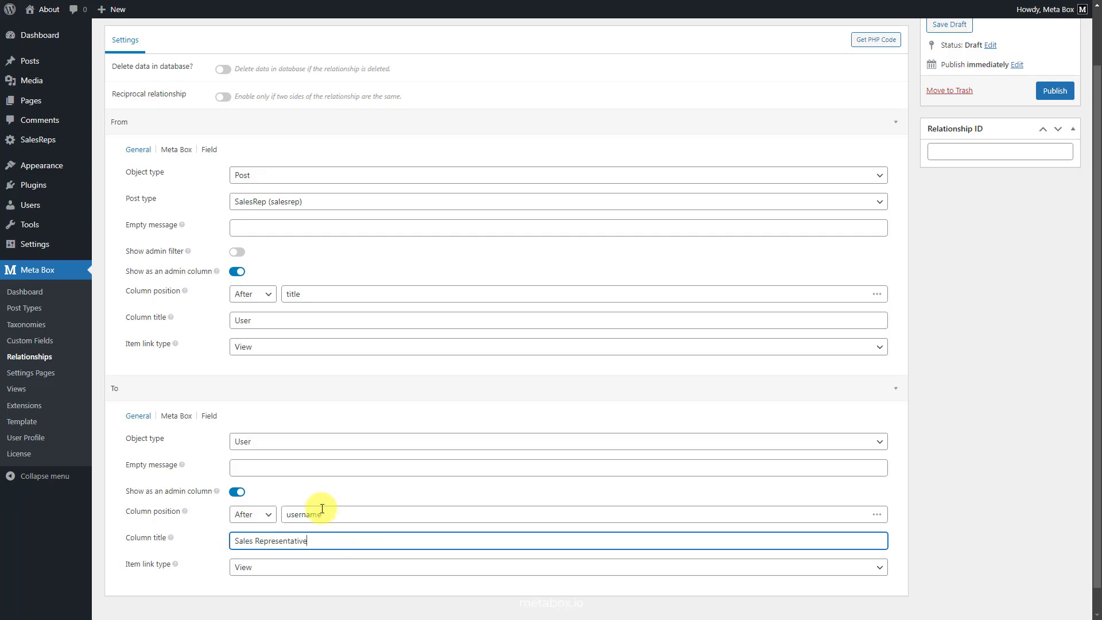
Give the user-side field label User and max items 1.
click(212, 417)
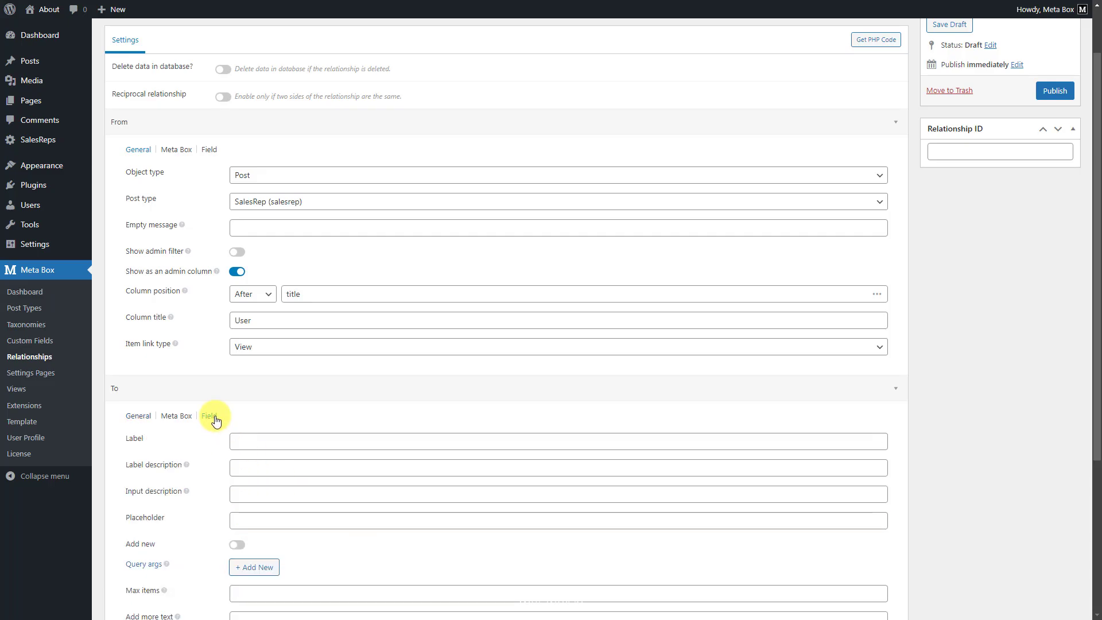
click(399, 441)
text(User)
scroll(396, 439, down, 3)
click(385, 422)
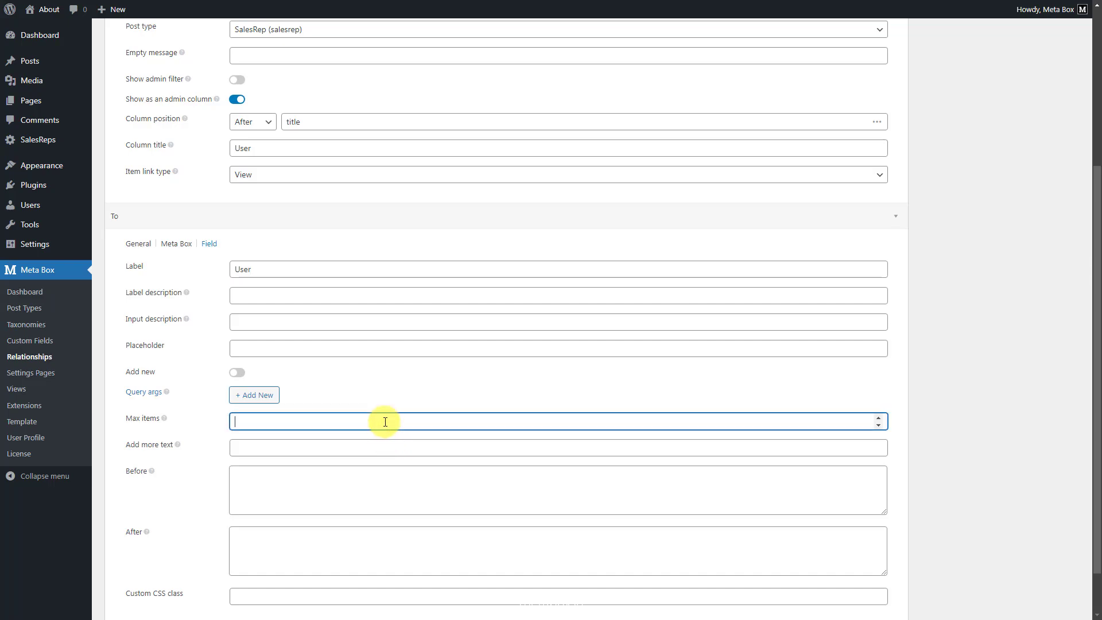
text(1)
scroll(385, 422, up, 5)
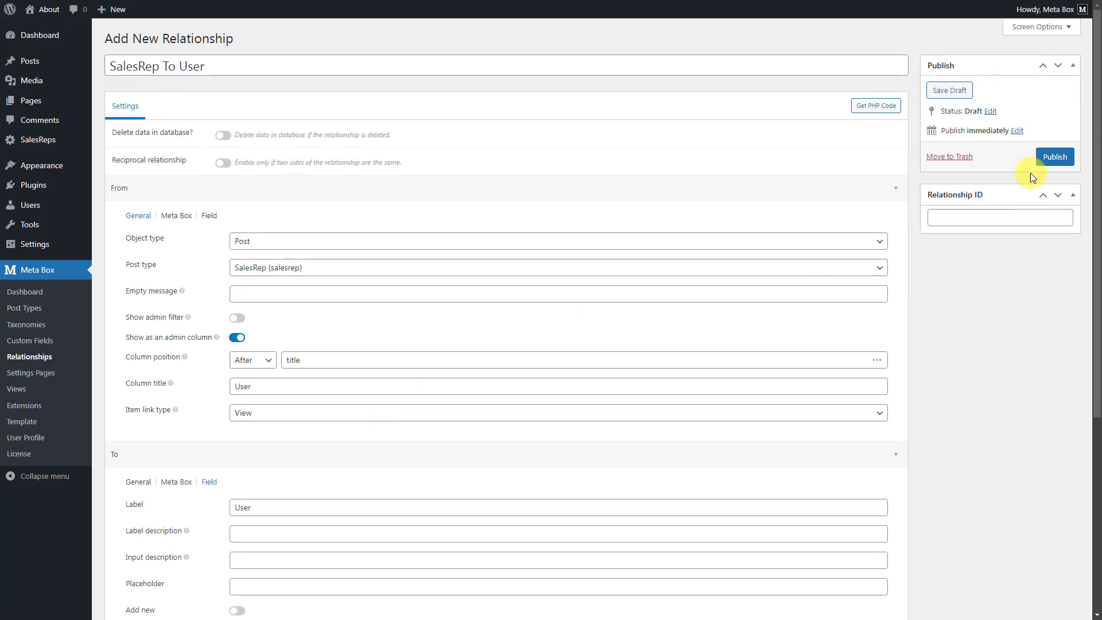
Publish the SalesRep To User relationship and assign a sales rep to the user in their profile.
click(1056, 161)
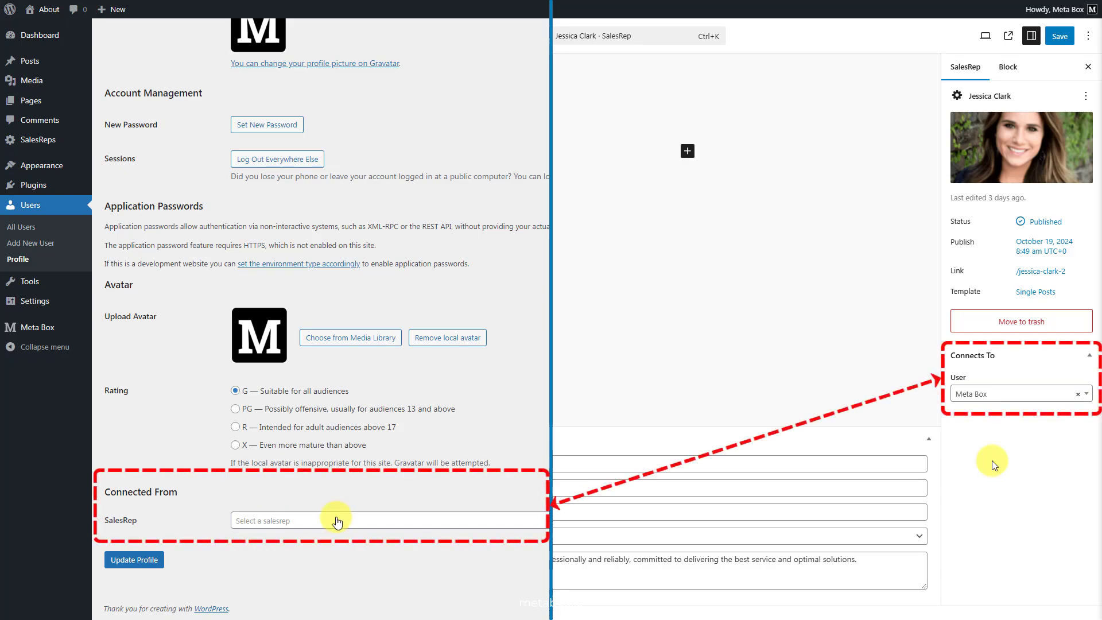
click(333, 520)
click(354, 433)
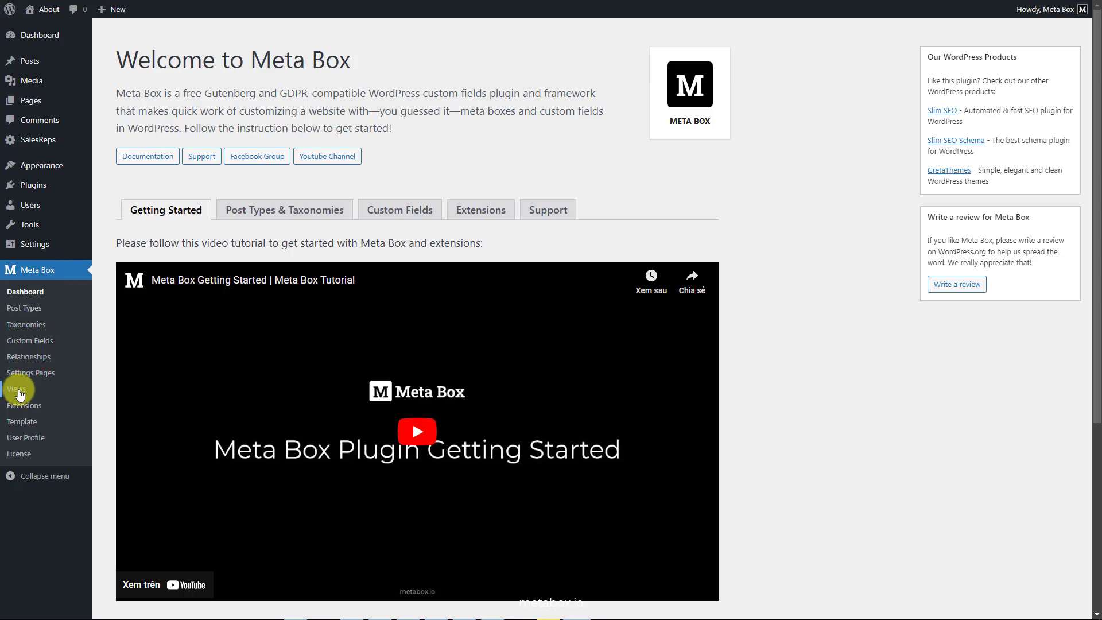
Create a new view titled 'Sales Representative'.
click(18, 390)
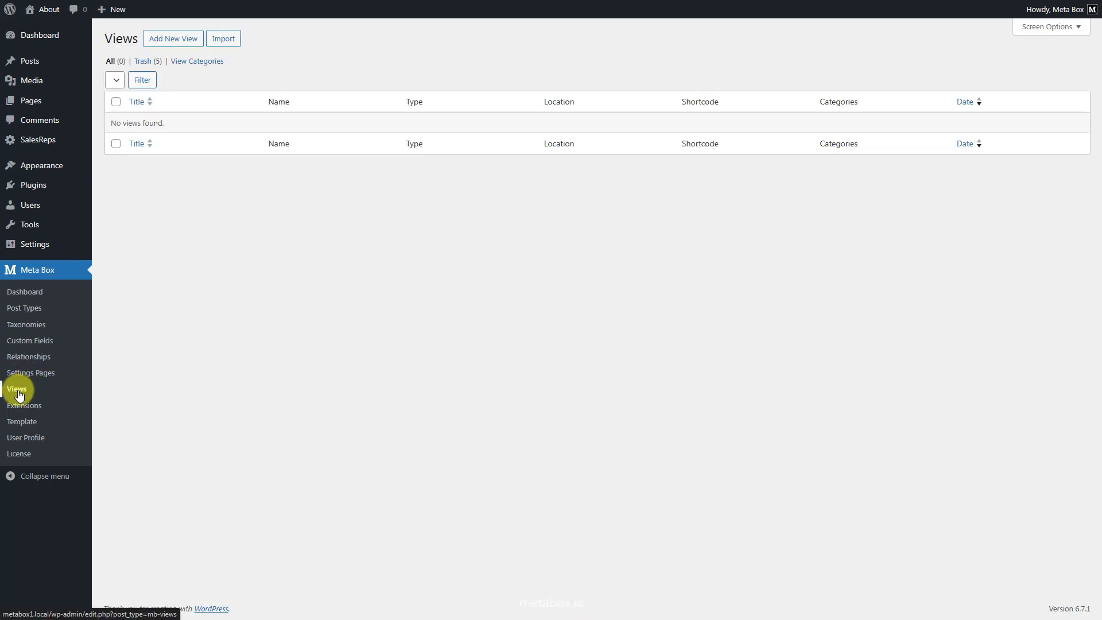
click(175, 40)
click(320, 65)
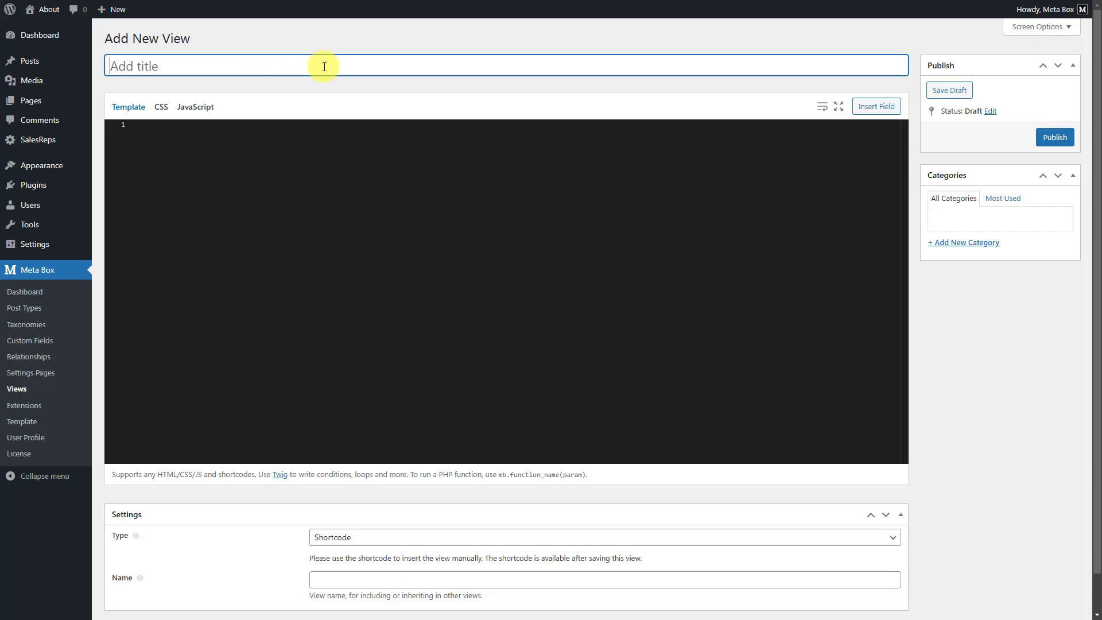
text(Sales Representative)
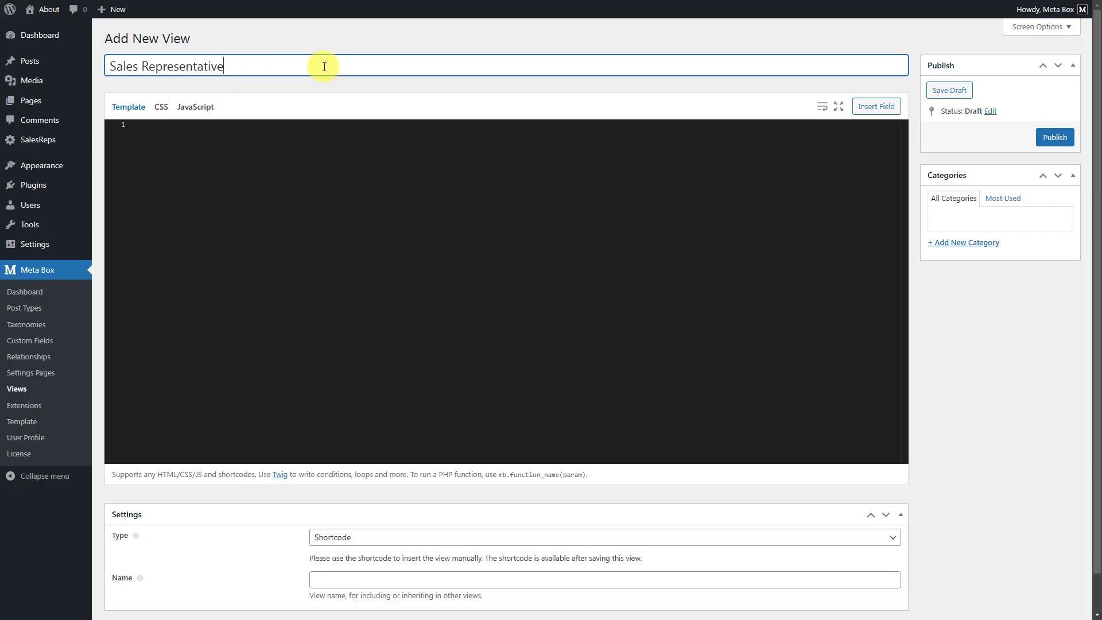
Add template lines checking login and fetching the current user's connected sales reps via mb.get_posts.
click(317, 126)
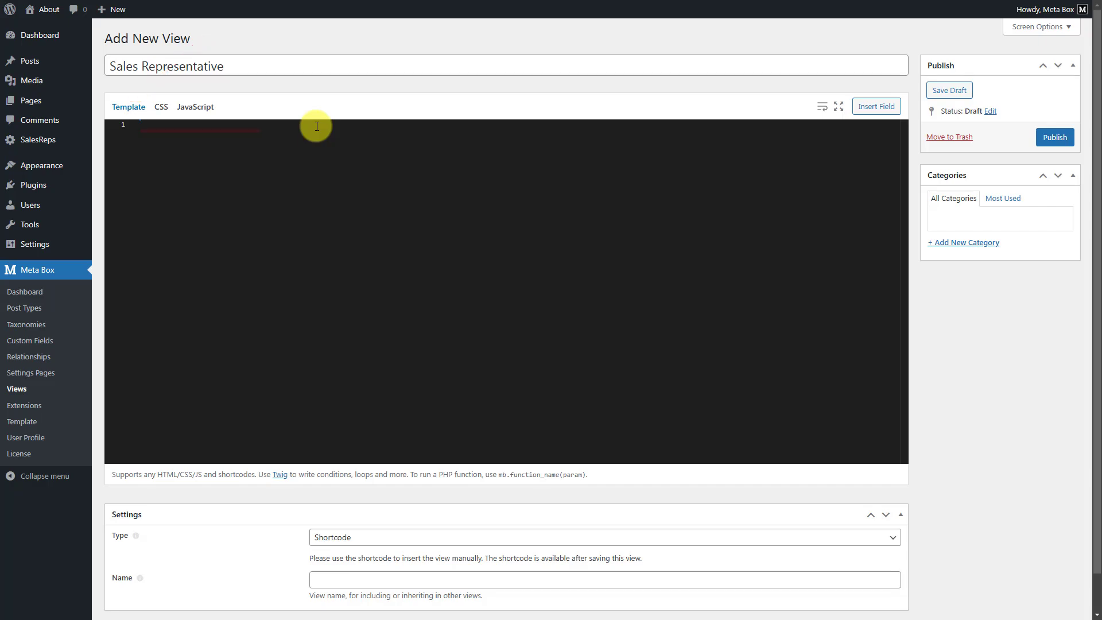
text({% if mb.is_user_logged_in %})
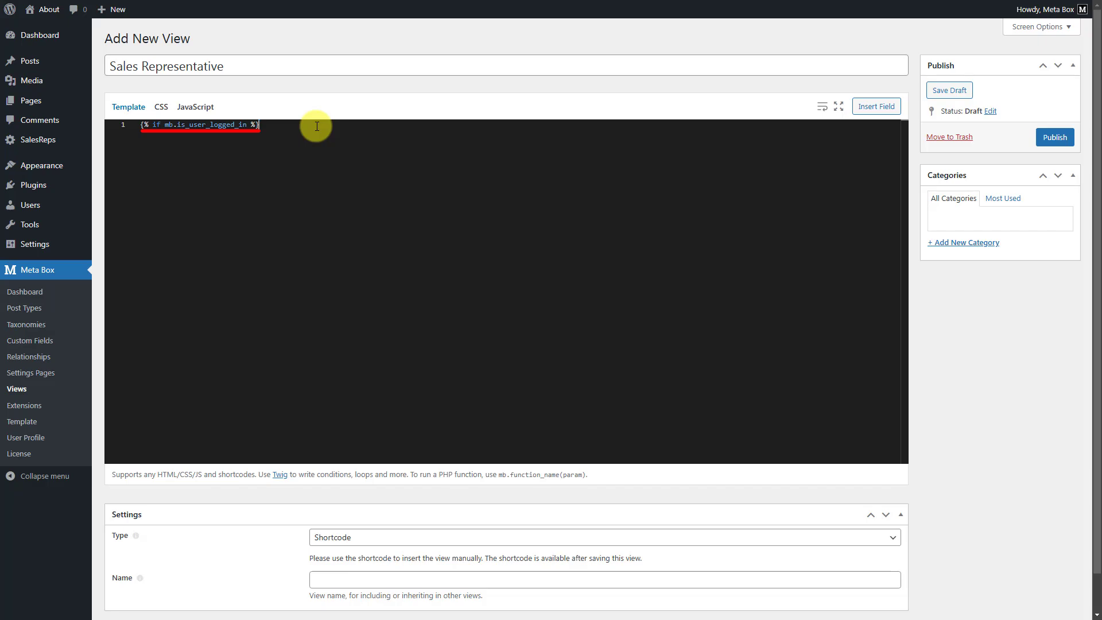
key(Tab)
text({% set salesrep_related = { relationship: { id: 'salesrep-to-user', to: user.ID }, nopaging: true, post_type: 'salesrep' } %})
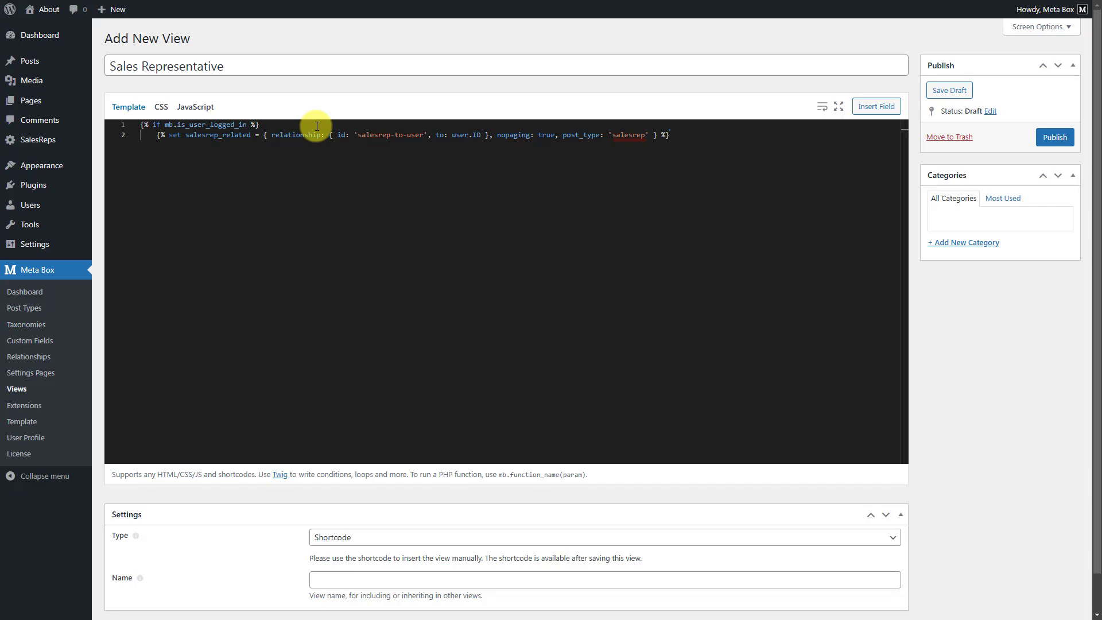
key(Return)
text({% set salesreps = mb.get_posts(salesrep_related) %})
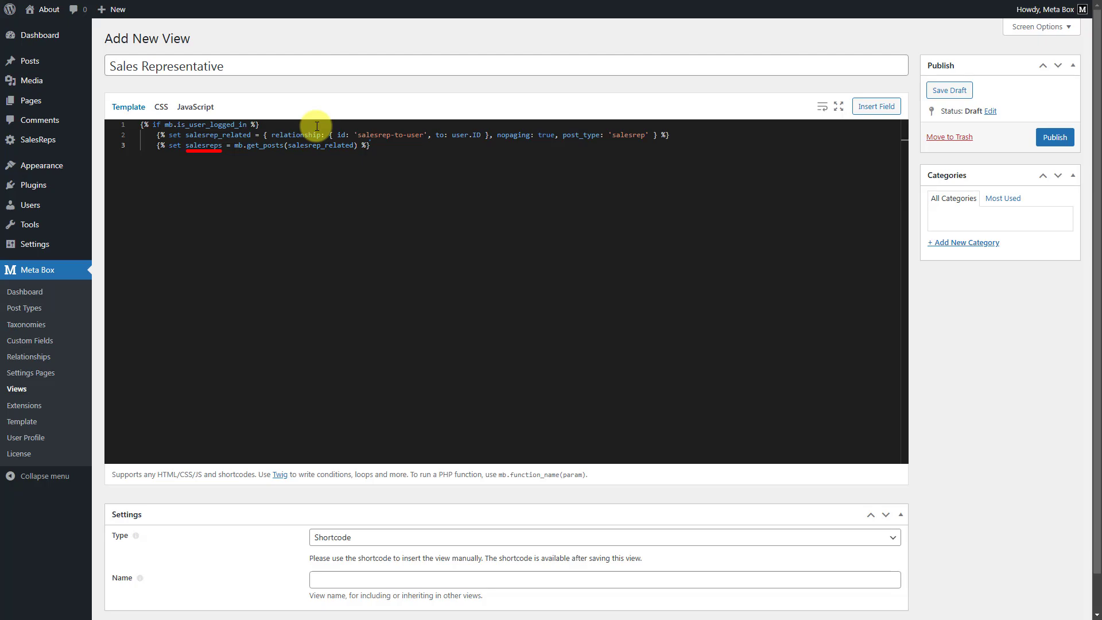
Add a for loop over the sales reps containing the mb-container card HTML block.
key(Return)
key(Return)
text({% for salesrep in salesreps %})
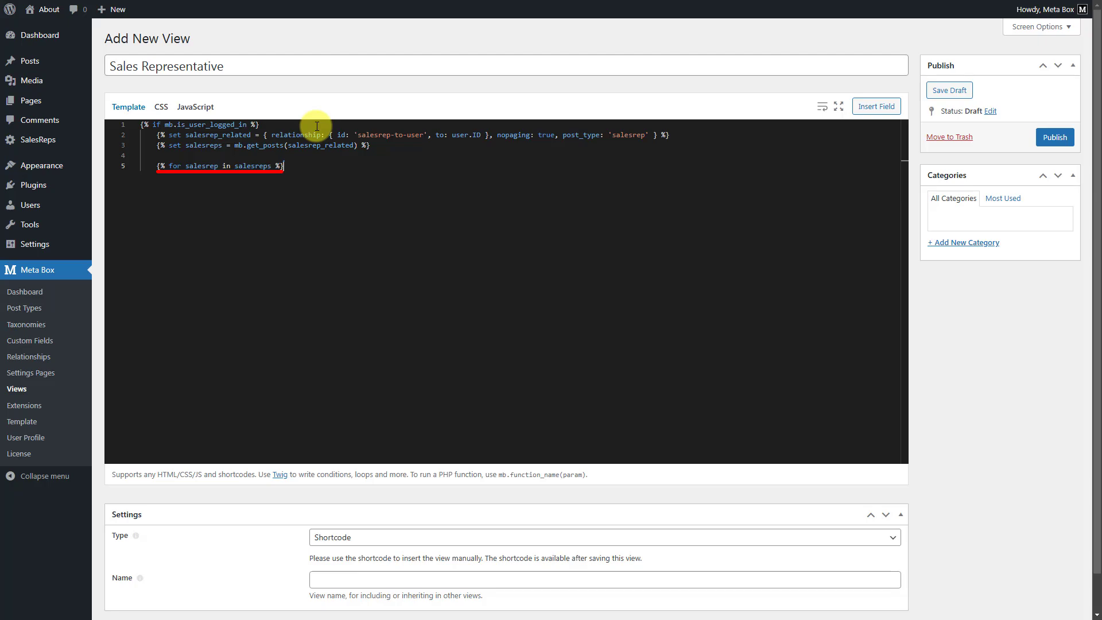
key(Return)
text(<div class="mb-container">         <div class="mb-content">             <div class="mb-your-sale">Your Sales Representative</div>             <div class="mb-title-sale">{{  salesrep.post_title }}</div>             <img src="{{ mb.get_the_post_thumbnail_url(salesrep.ID) }}" alt="{{  salesrep.post_title }}" />             <div class="mb-phone"><b>Phone Number</b>: {{  salesrep.phone }}</div>             <div class="mb-email"><b>Email</b>: {{  salesrep.email }}</div>             <div class="mb-experience"><b>Years of experience</b>: {{  salesrep.years_of_experience }}</div>             <div class="mb-language"><b>Language</b>: {{  salesrep.language.label }}</div>             <div class="mb-motto"><b>Working Motto</b>: {{  salesrep.working_motto }}</div>         </div>     </div>)
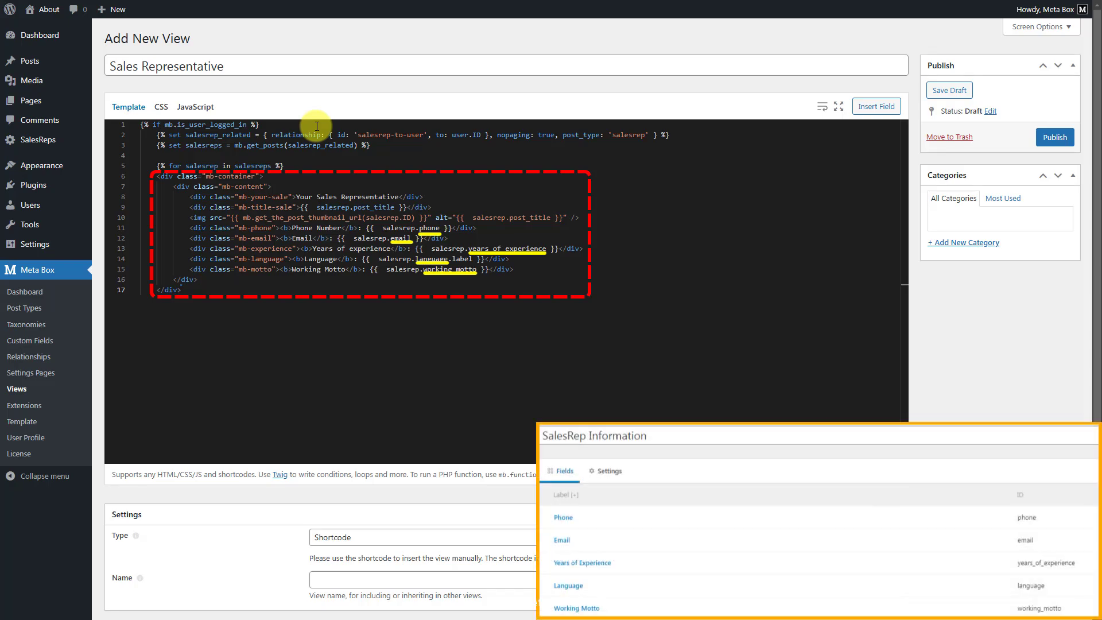
Close the template with {% endfor %} and {% endif %}.
key(Return)
text({% endfor %})
key(Return)
key(Return)
key(BackSpace)
text({% endif %})
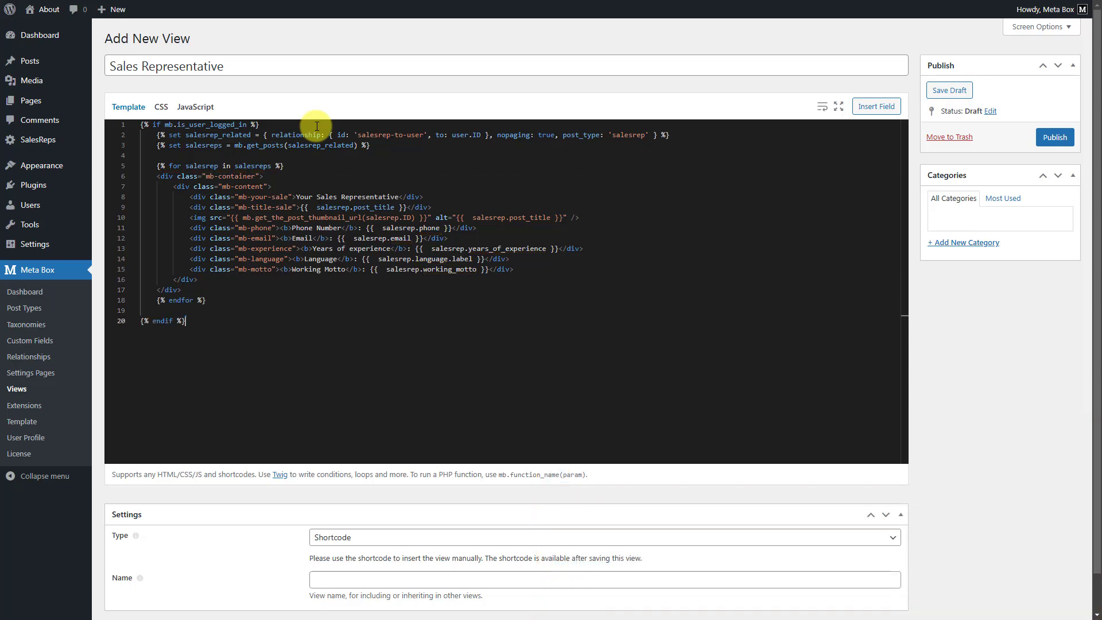
scroll(959, 399, down, 1)
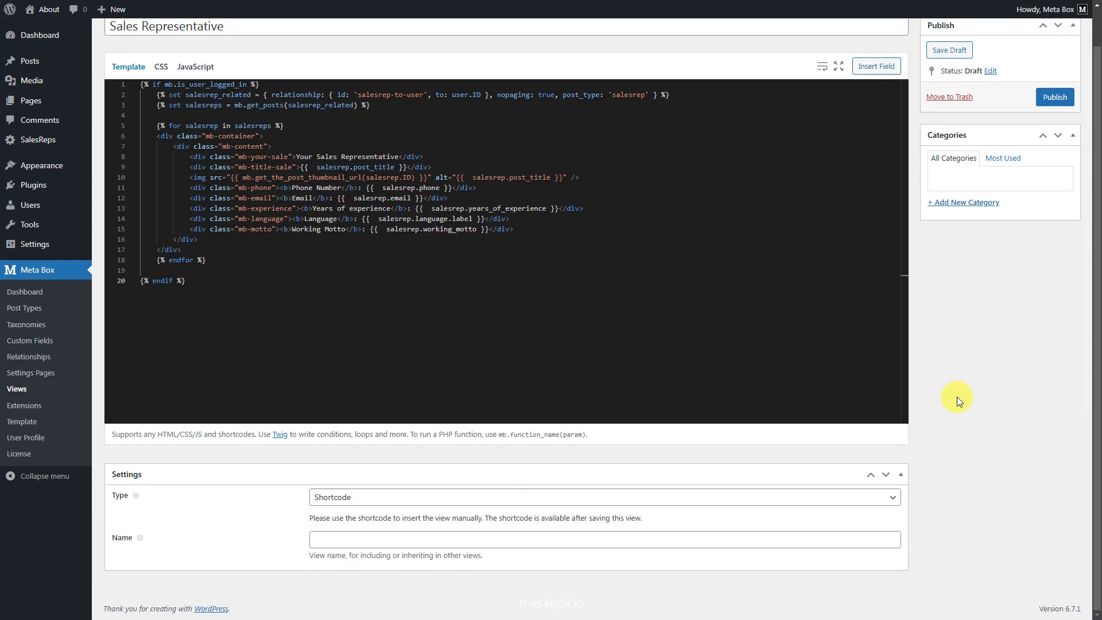
Set the view to Singular on Page > Your Sales Rep, rendered only in the post content area.
click(520, 497)
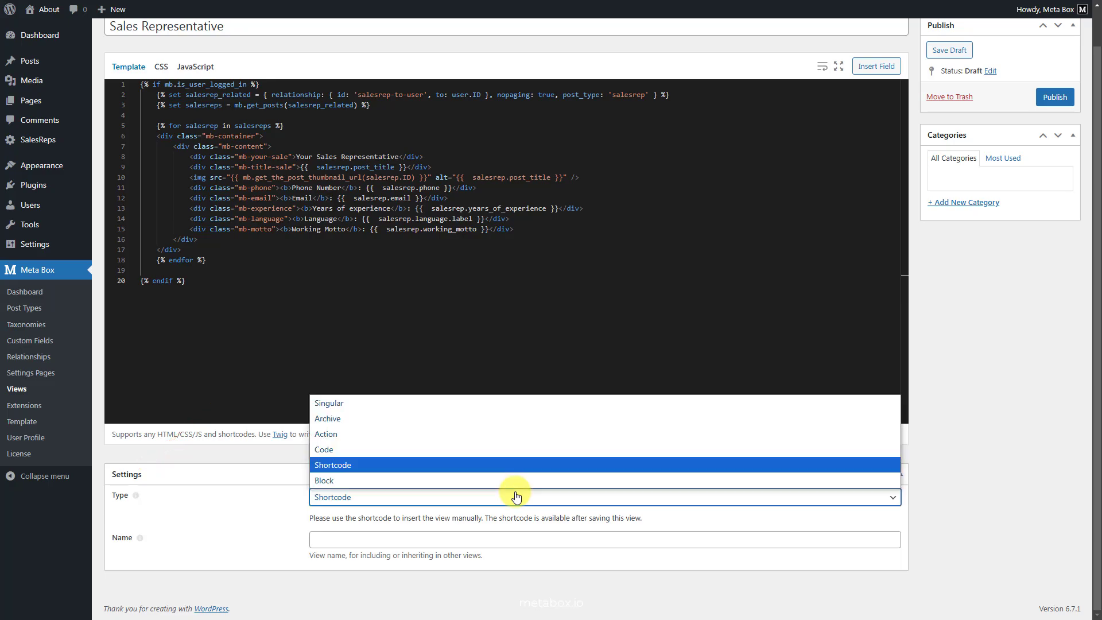
click(508, 408)
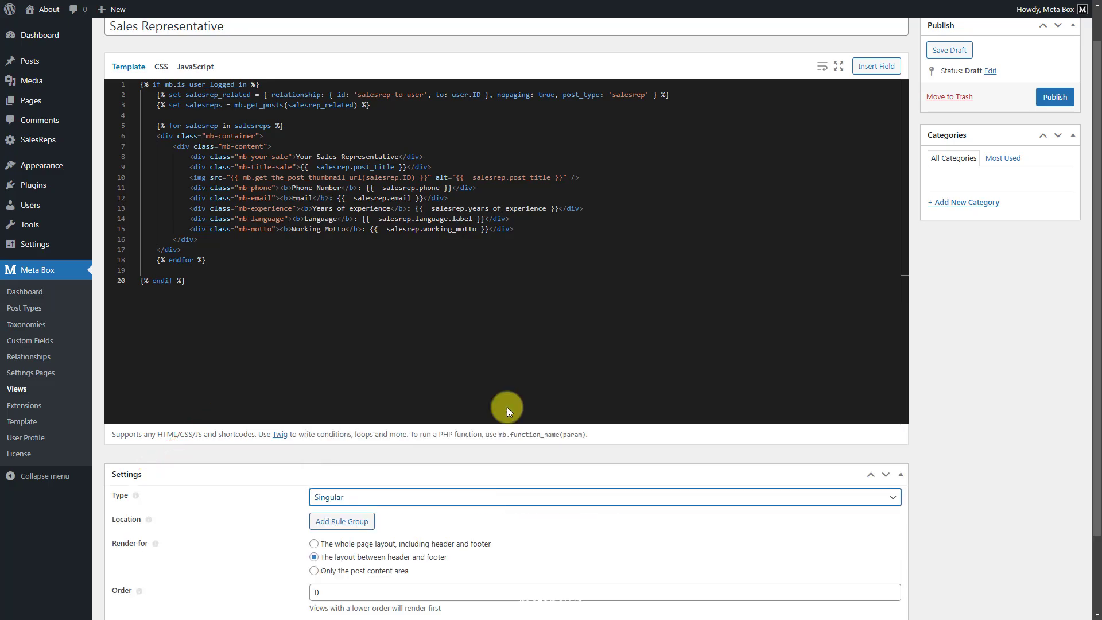
scroll(376, 521, down, 2)
click(468, 406)
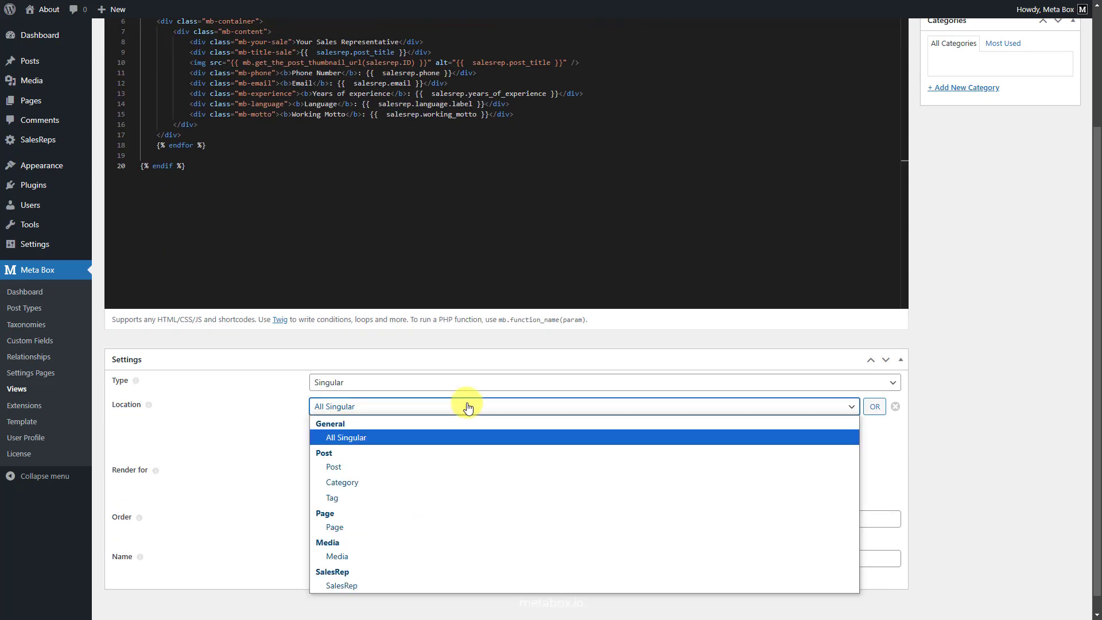
click(418, 523)
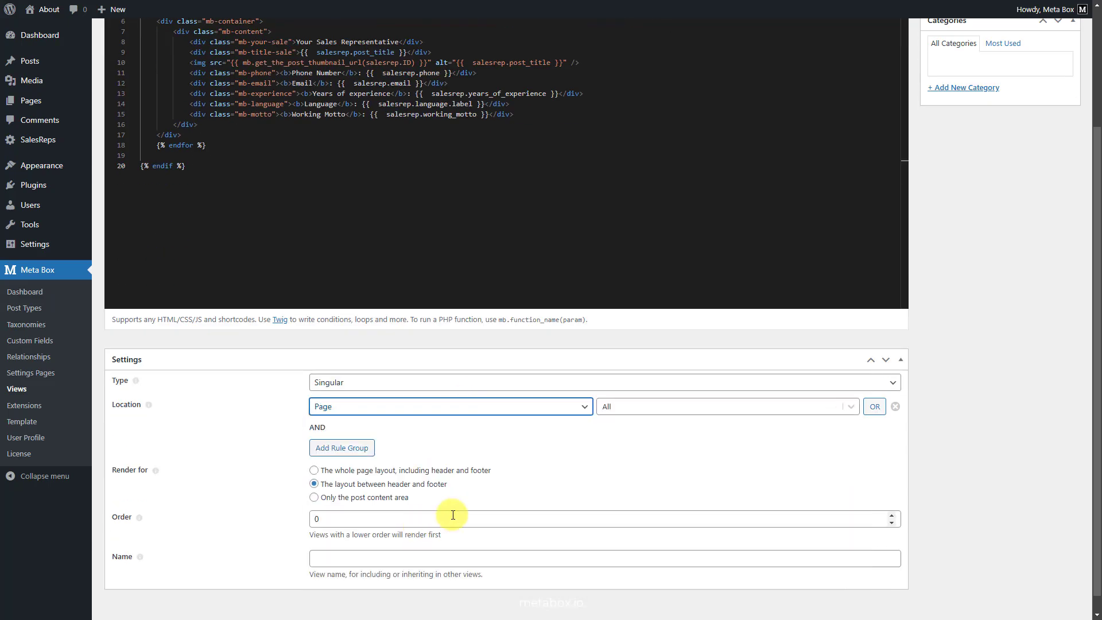
click(711, 405)
click(688, 494)
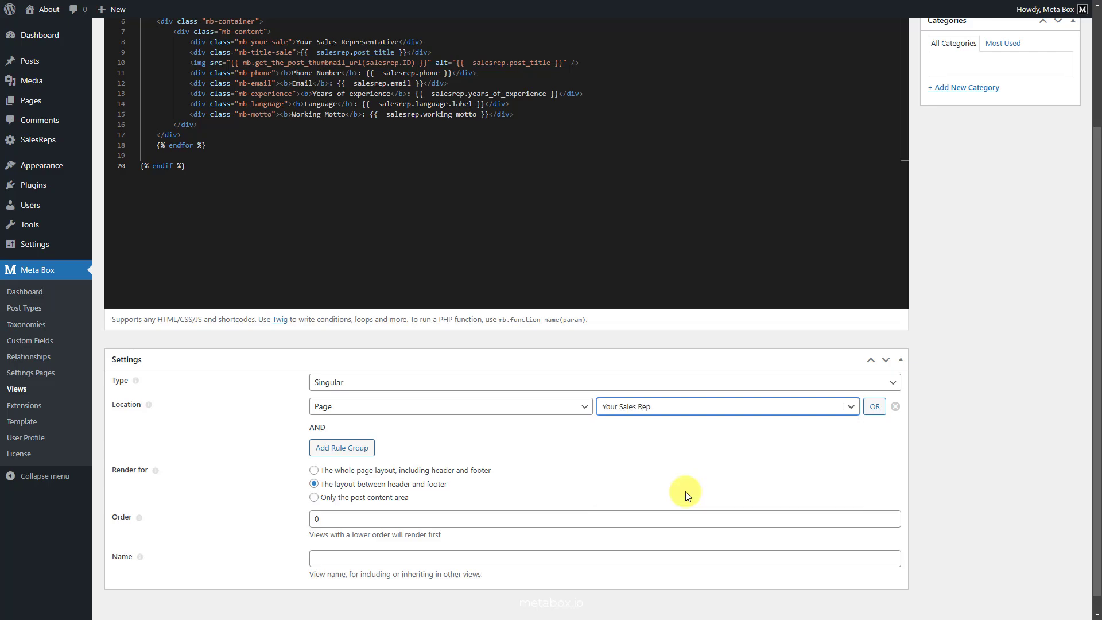
click(327, 499)
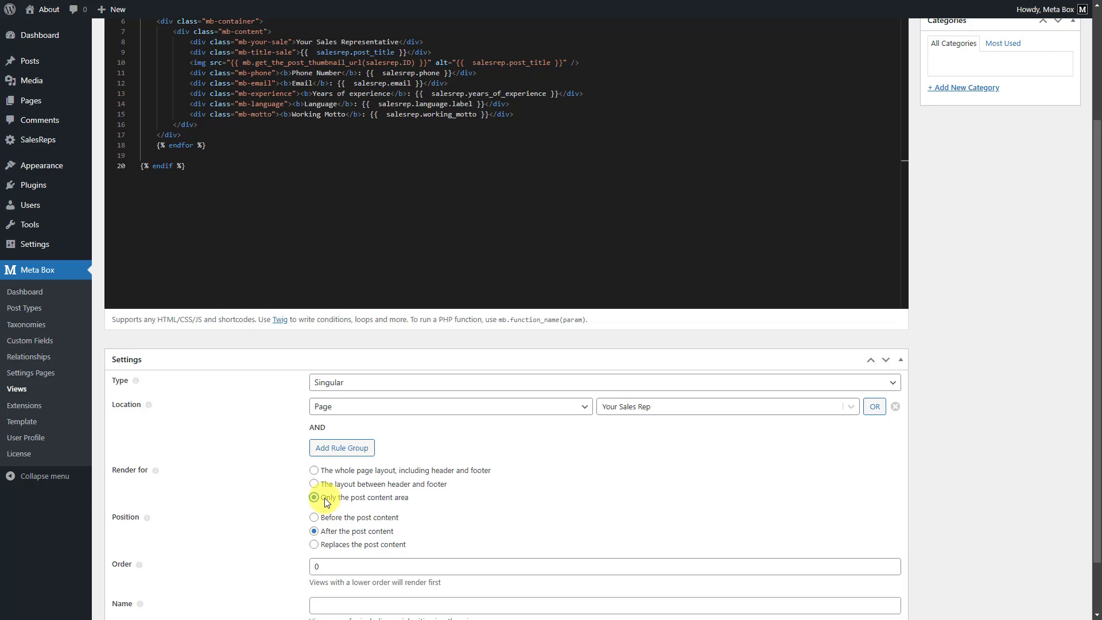
scroll(1034, 454, up, 3)
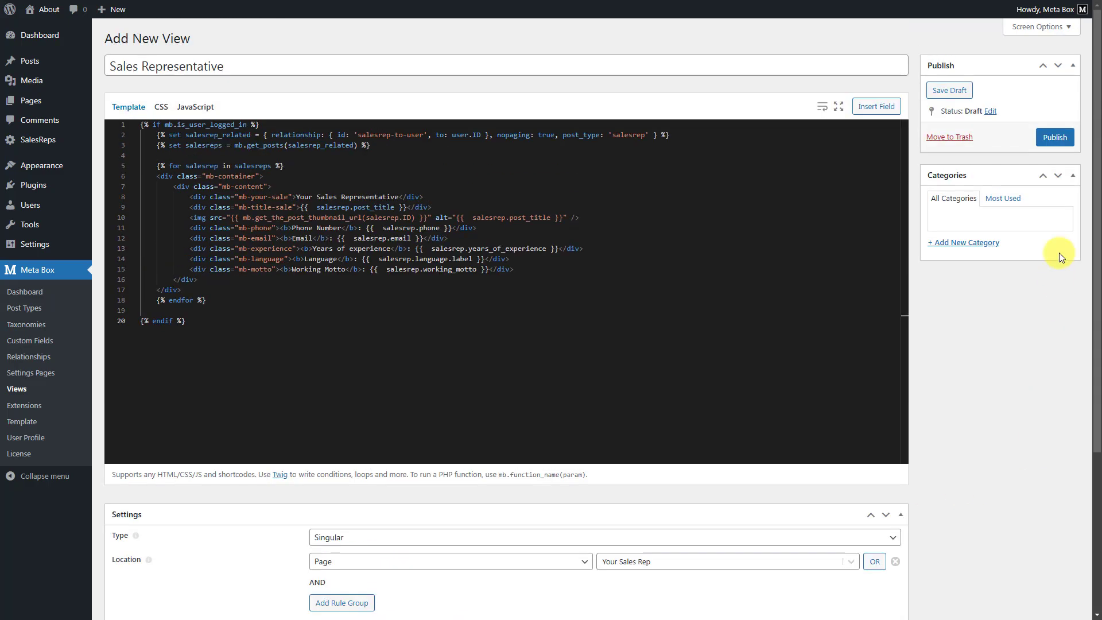
Publish the view, paste the card styling rules into its CSS tab, and update it.
click(1055, 138)
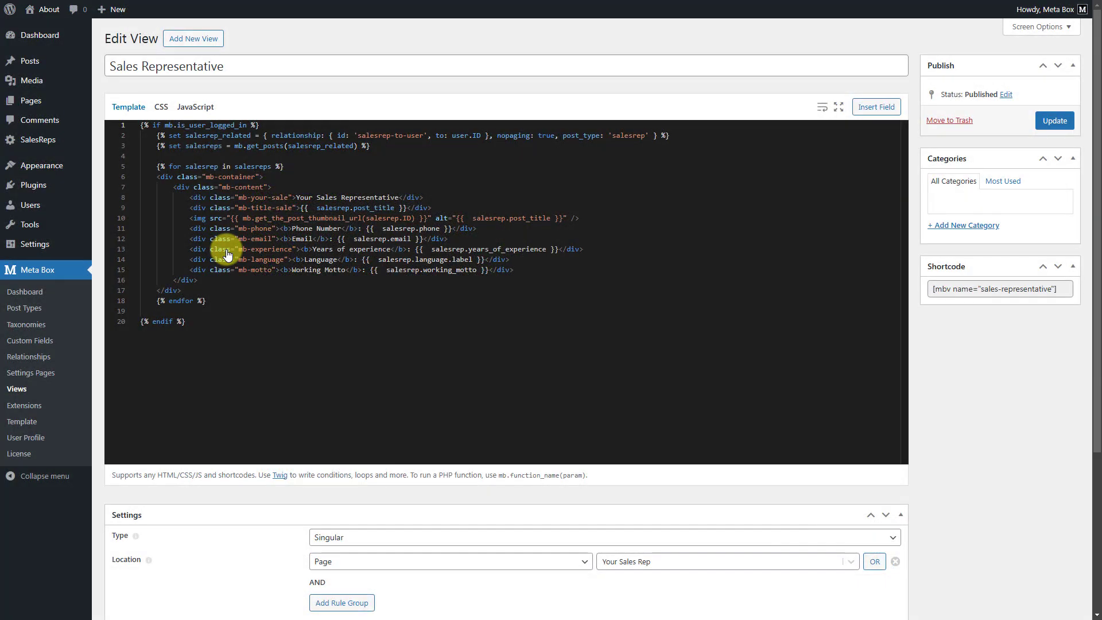
click(163, 109)
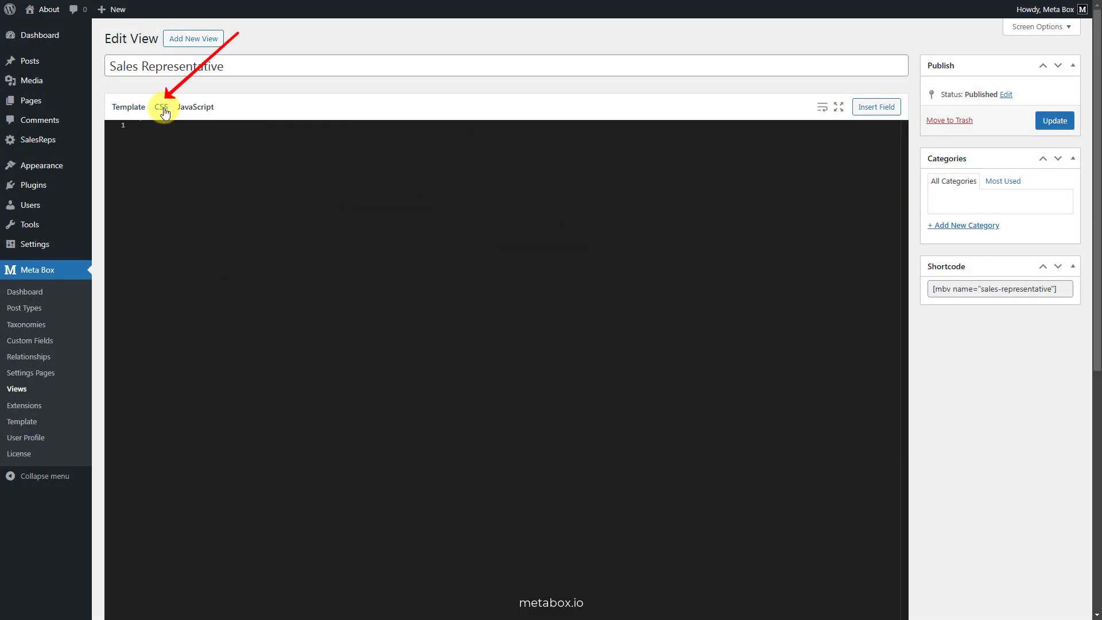
text(.mb-container {     background: #e7e7e7;     text-align: center; }  .mb-content {     padding: 20px 50px; }  .mb-your-sale {     font-weight: bold;     font-size: 30px; }  .mb-title-sale {     font-weight: bold;     font-size: 25px;     color: #bb2c2c;     margin-bottom: 15px; }  .mb-container img {     width: 100%; }  .mb-phone {     padding-top: 20px; }  .mb-language, .mb-email, .mb-experience, .mb-phone, .mb-motto {     font-size: 20px;     margin-top: 5px;     text-align: left; })
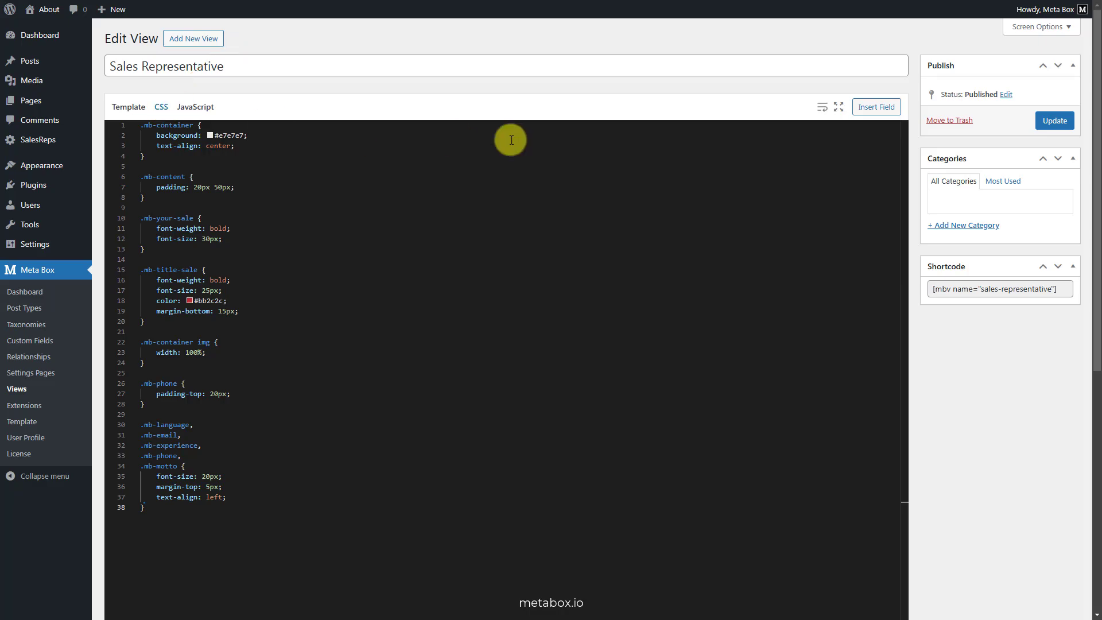
click(1048, 126)
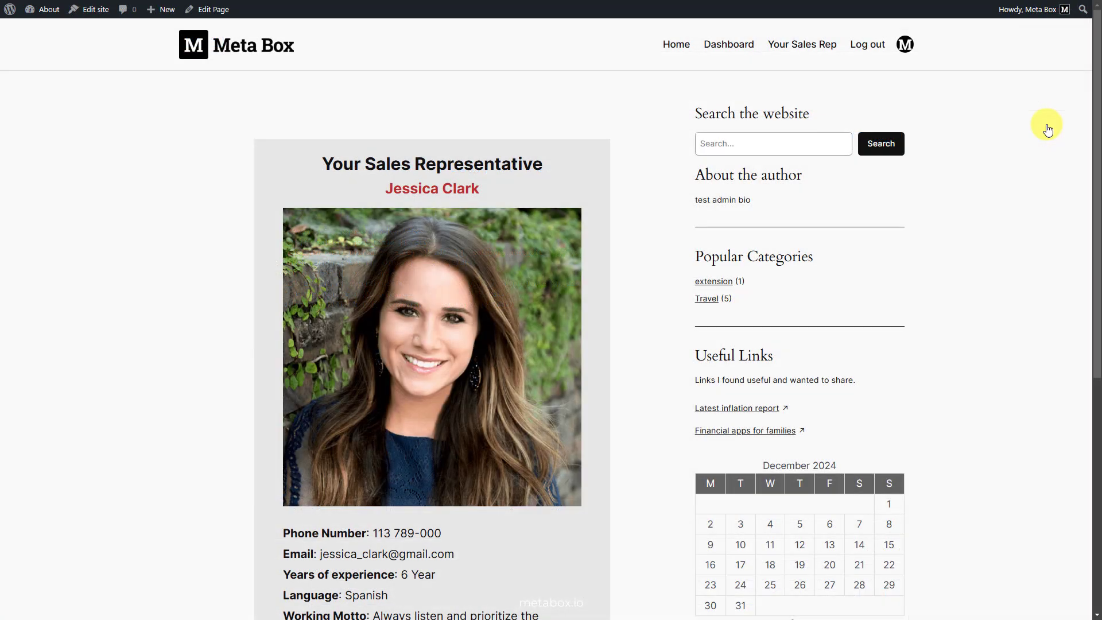
Log out of the admin account and sign in as another saved user to see their rep card.
scroll(1049, 129, down, 2)
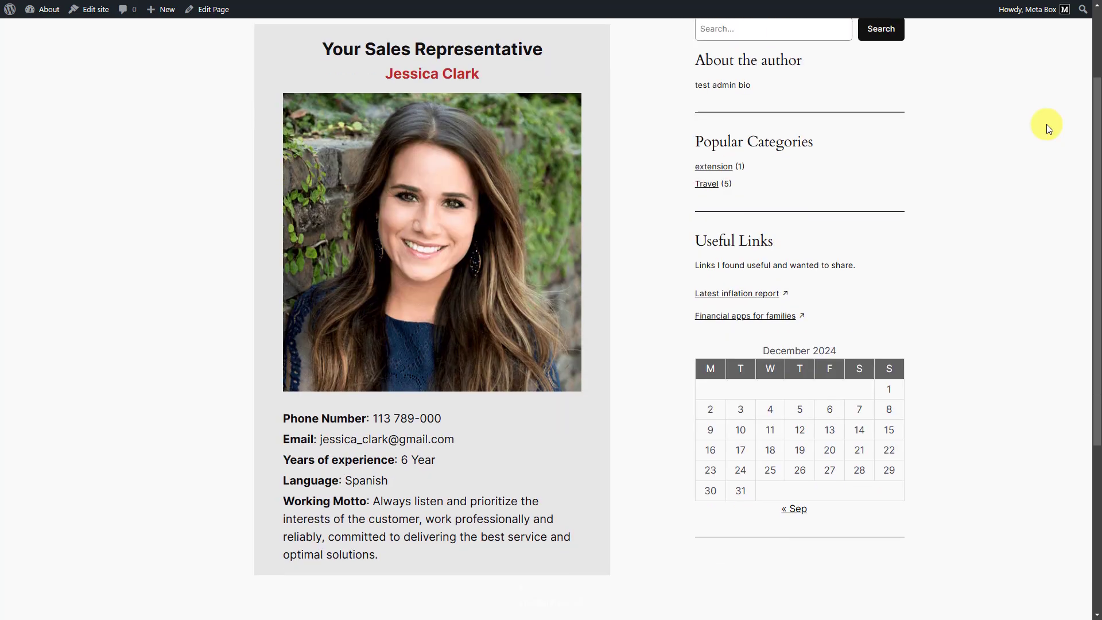
scroll(1049, 128, up, 2)
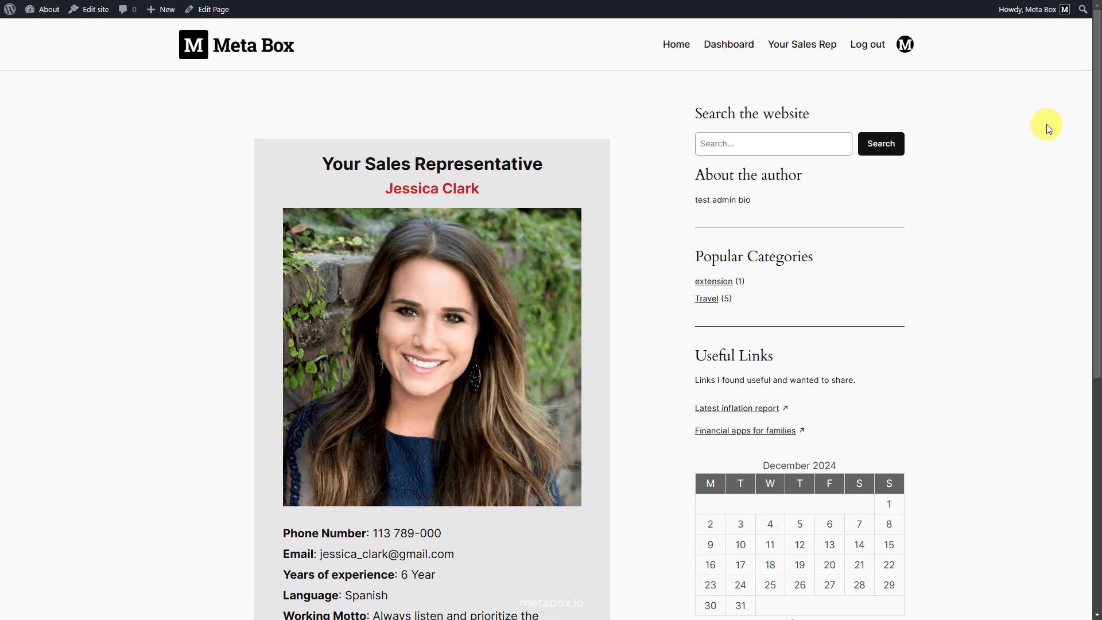
click(866, 45)
click(869, 28)
click(495, 158)
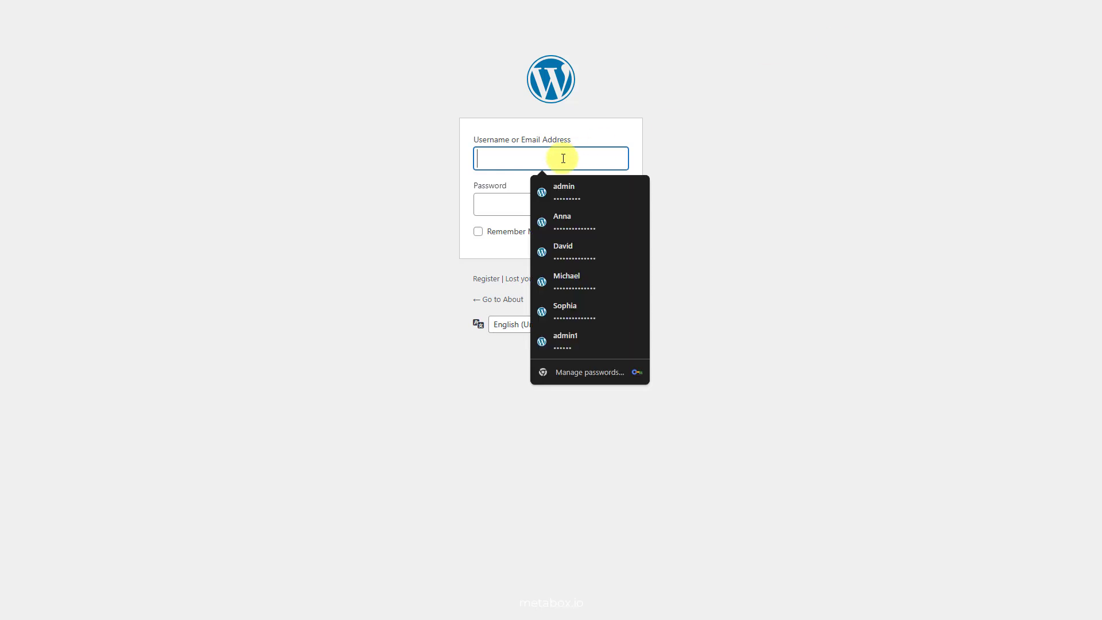
click(612, 225)
click(608, 239)
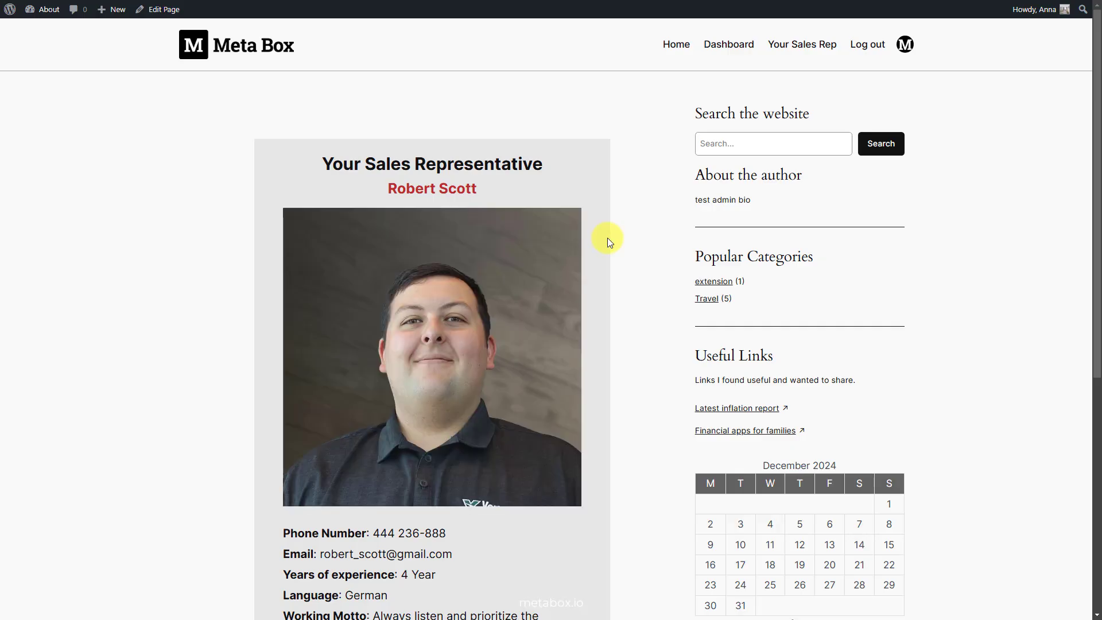
Log out again and sign in as a third user to confirm a different rep card.
scroll(608, 239, down, 2)
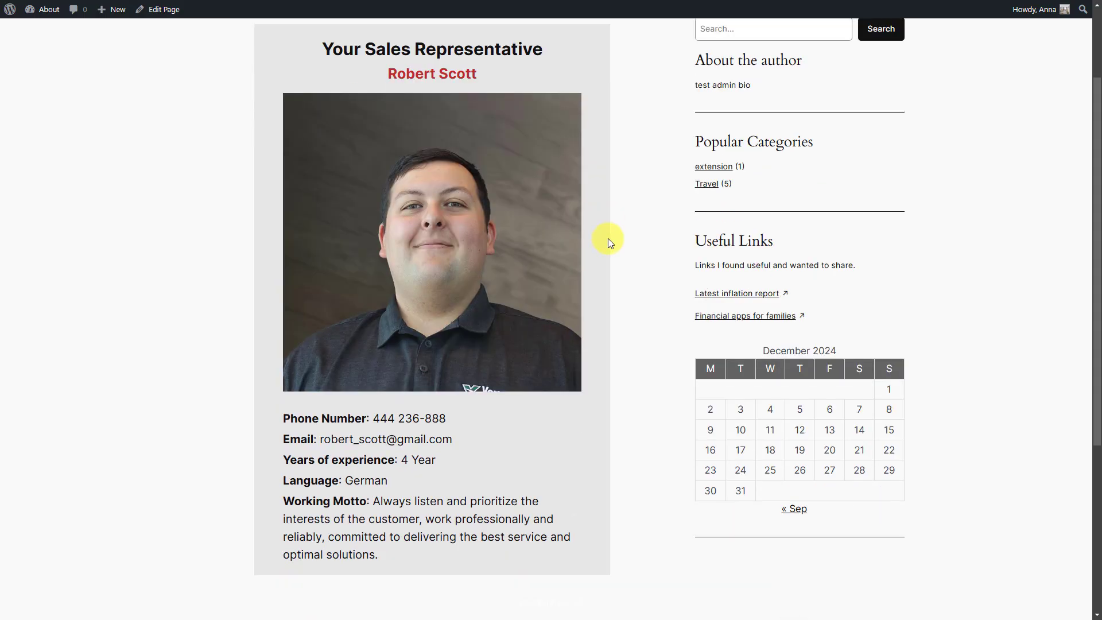
scroll(608, 239, up, 2)
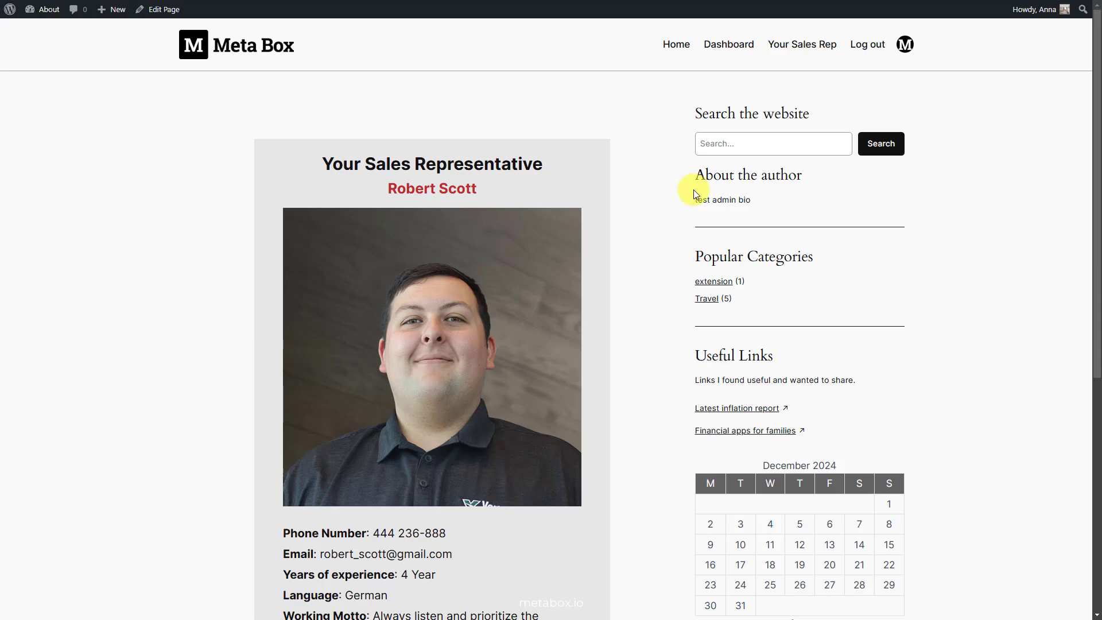
click(866, 44)
click(589, 157)
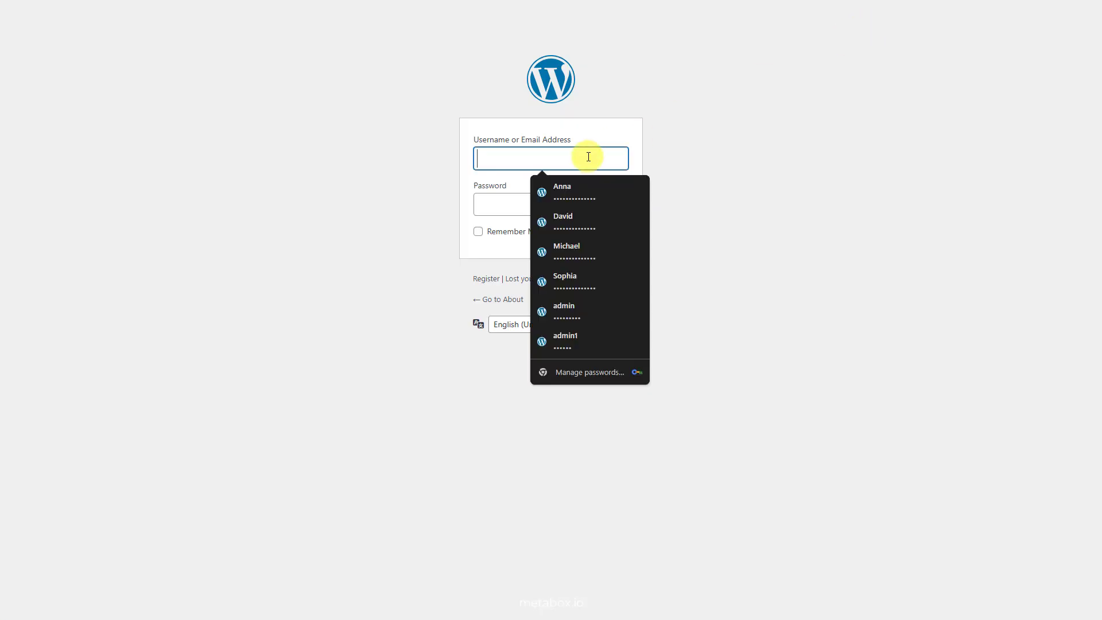
click(606, 284)
click(602, 240)
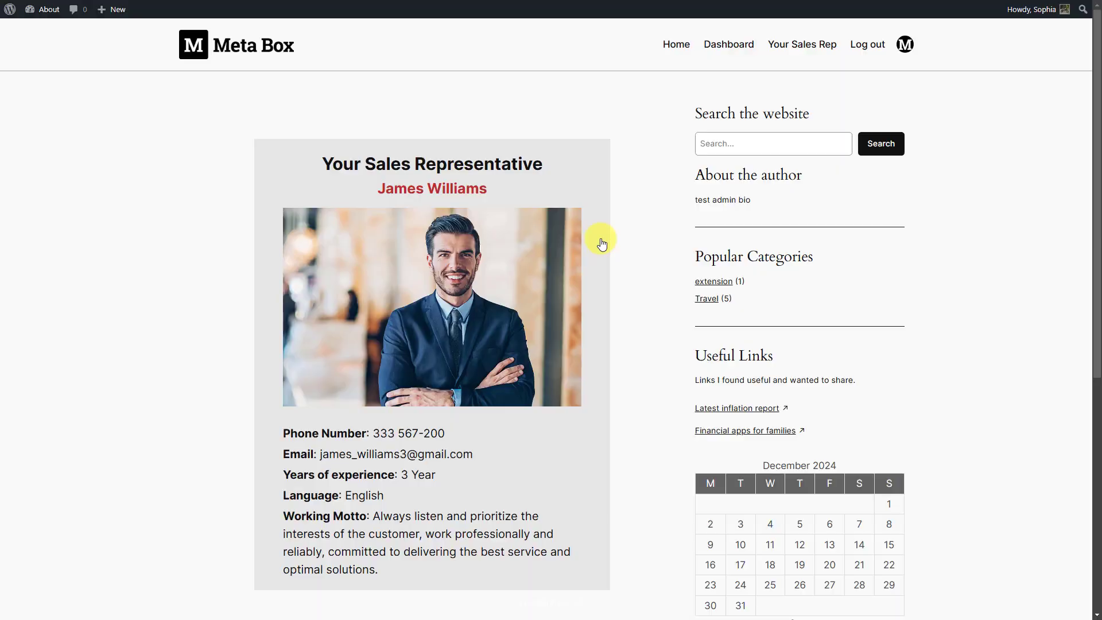
scroll(603, 253, down, 2)
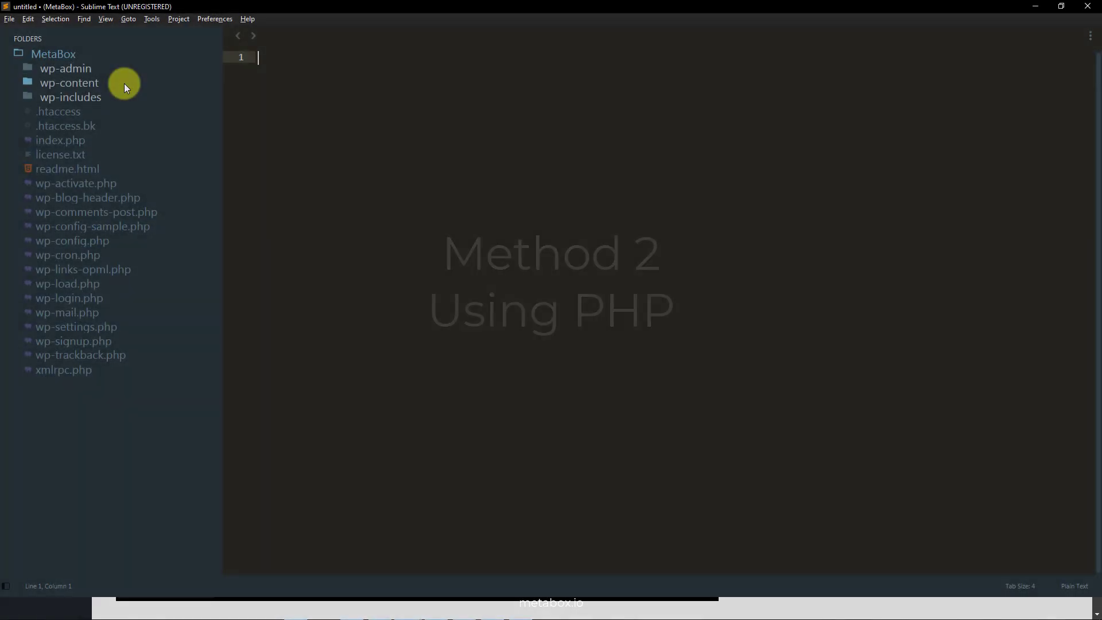
Open functions.php from wp-content/themes/twentytwentyfour in the sidebar.
click(109, 211)
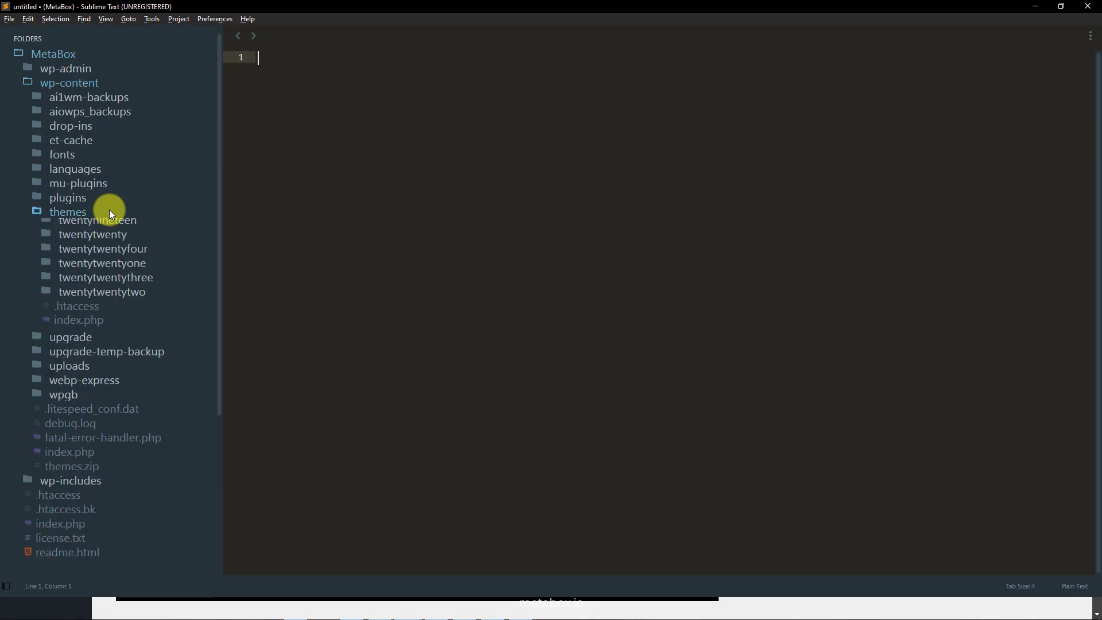
click(160, 269)
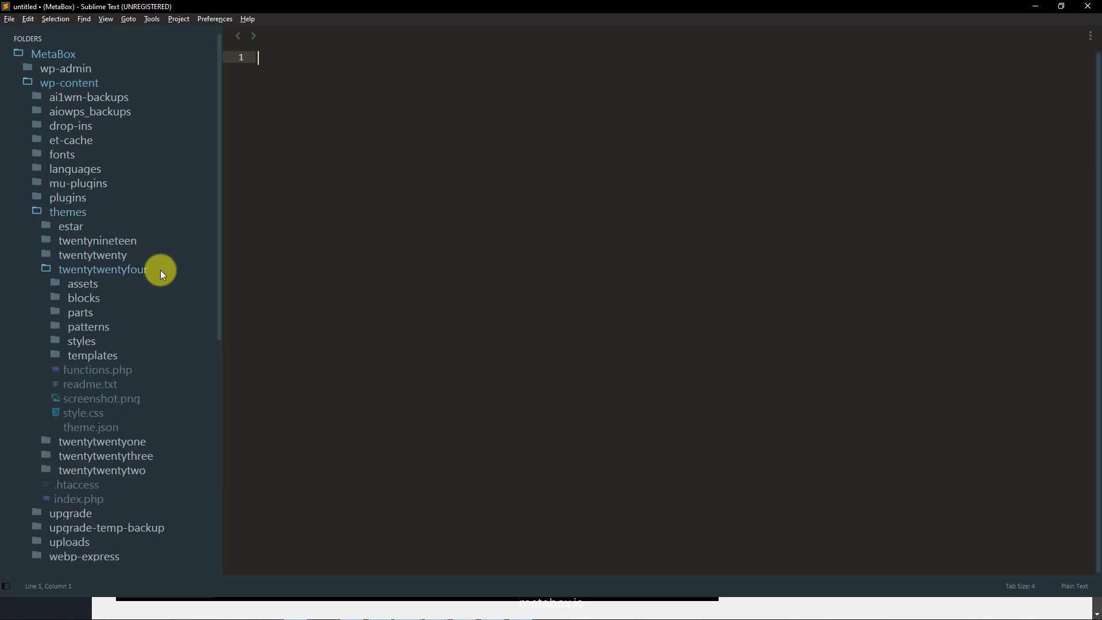
click(152, 370)
drag(1037, 67, 1036, 298)
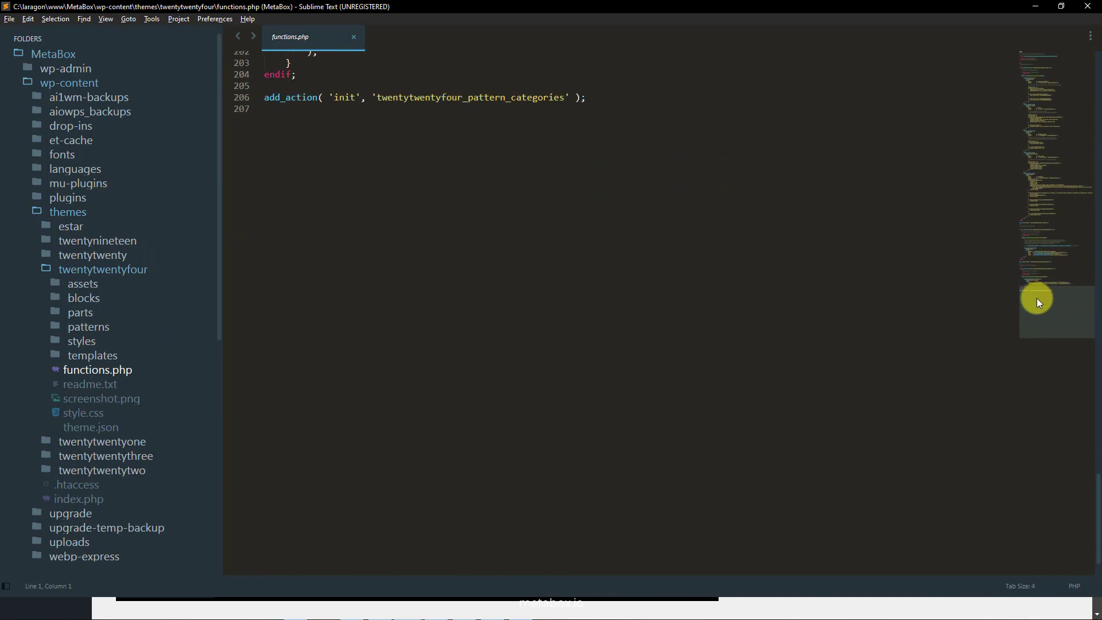
Add your_sales_representative() with a WP_Query relationship query and $html = '';.
click(754, 95)
key(Return)
key(Return)
key(Return)
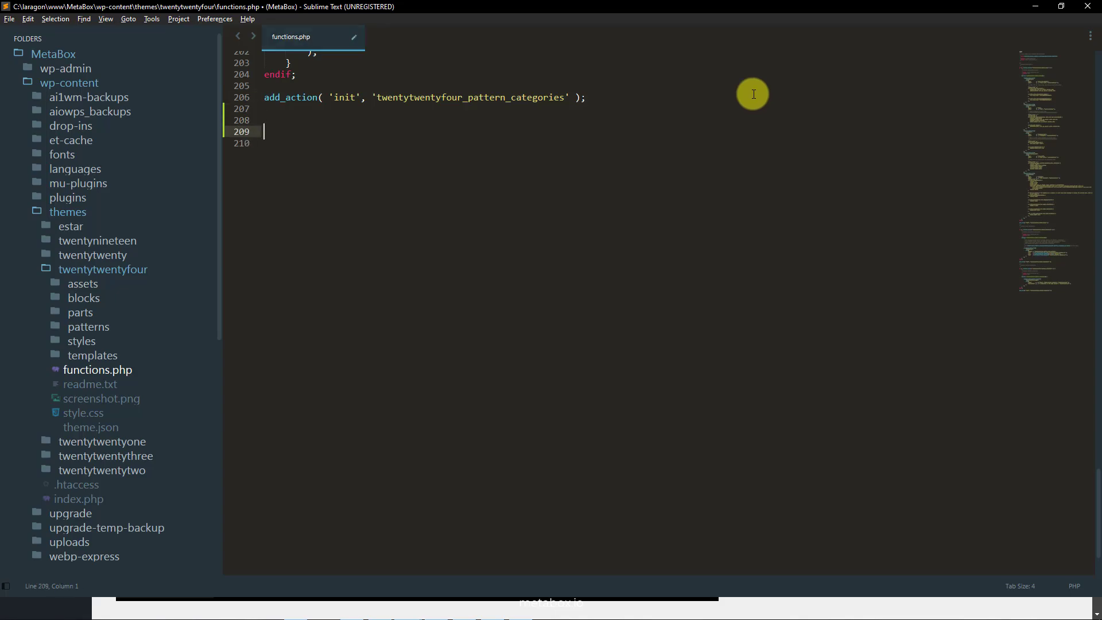
text(function your_sales_representative(){)
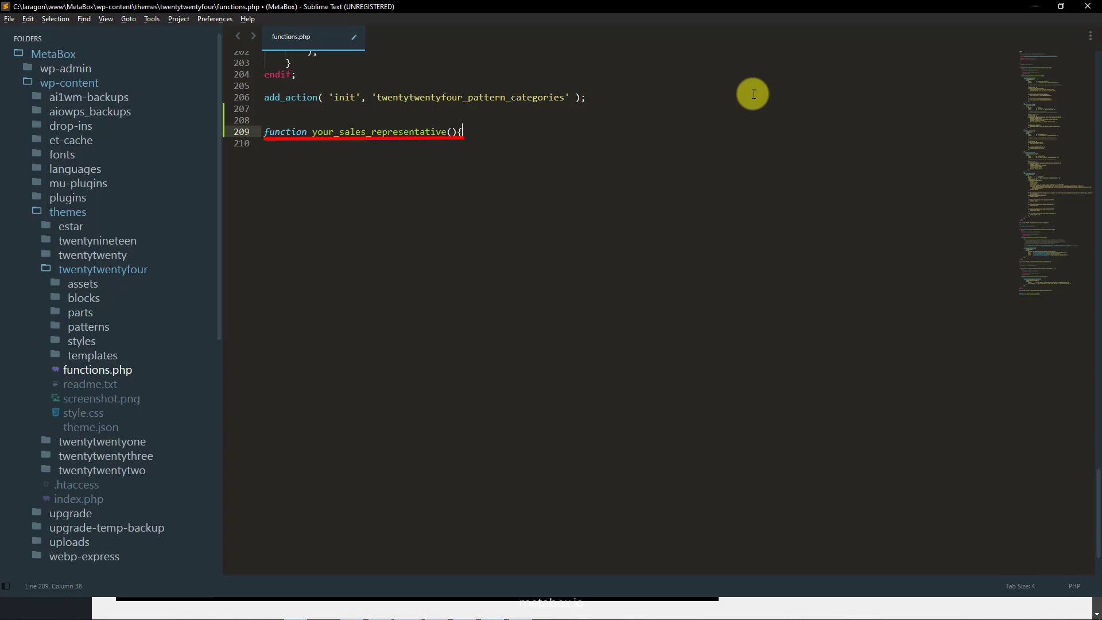
key(Return)
text($connected = new WP_Query( [     'relationship' => [         'id'      => 'salesrep-to-user',         'to'      => get_current_user_id(),     ], ] );)
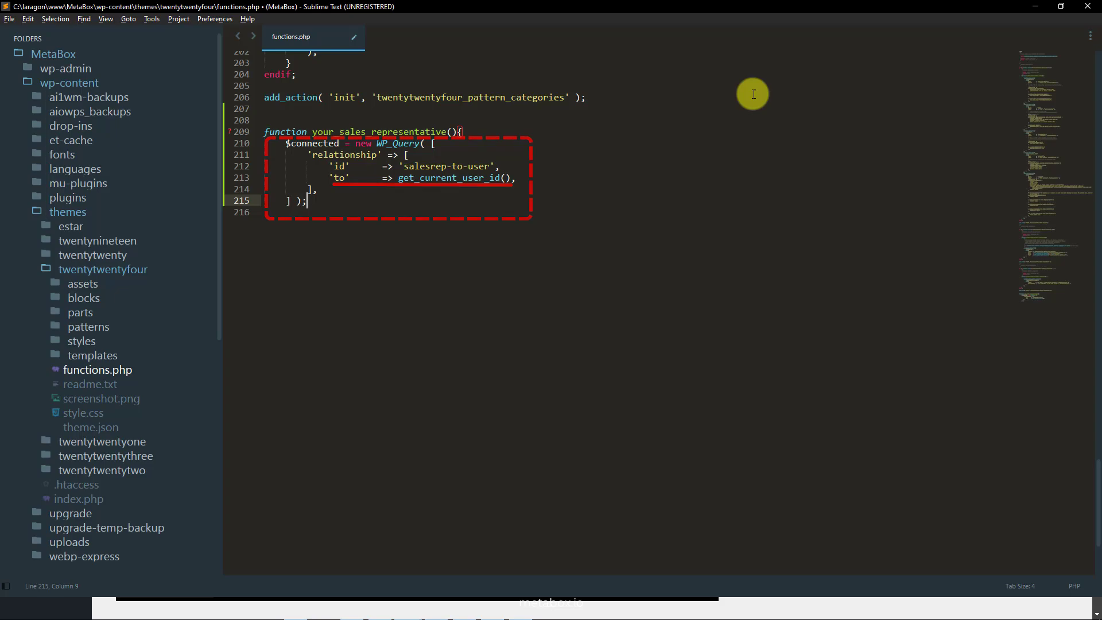
key(Return)
key(Return)
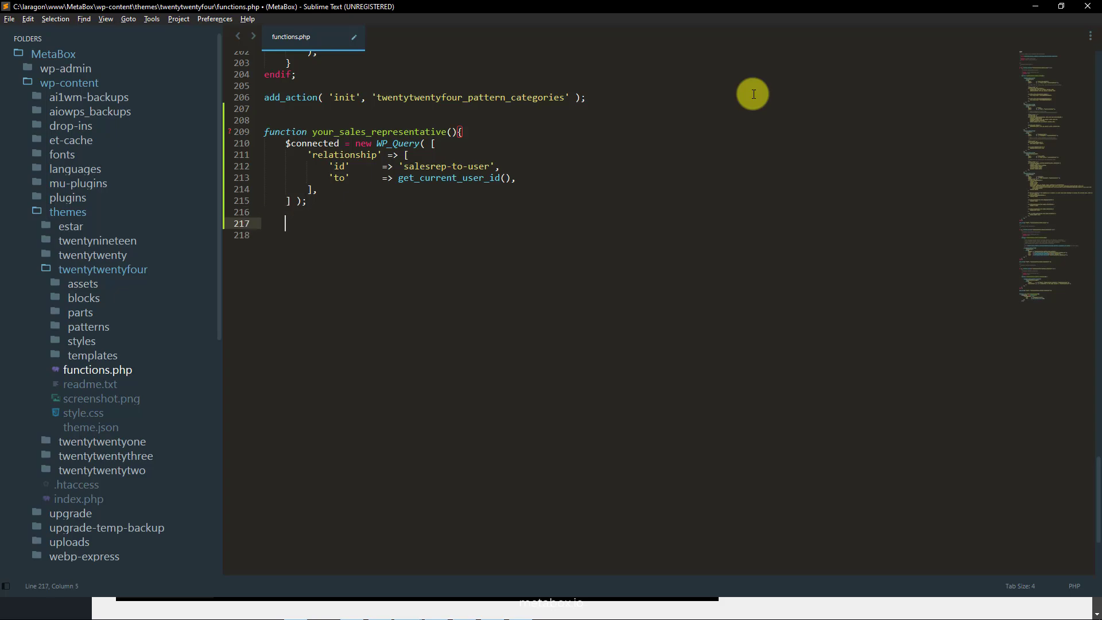
text($html ='';)
Open a while loop over $connected, setting up each post and storing its ID in $id_salesrep.
key(Return)
text(while ( $connected->have_posts() ) :)
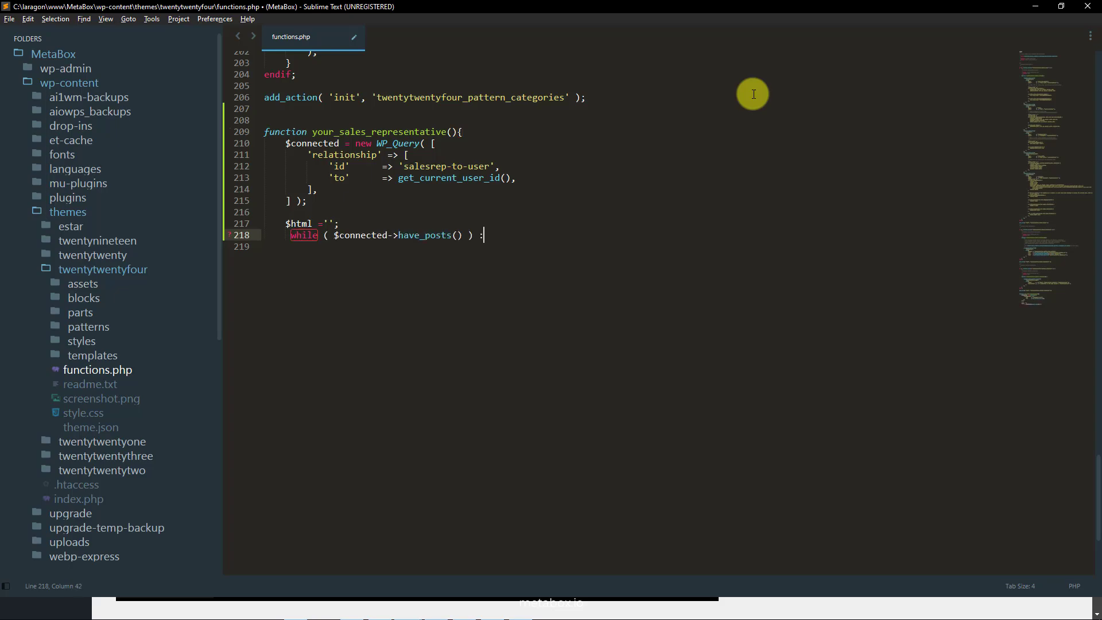
key(Return)
text($connected->the_post();)
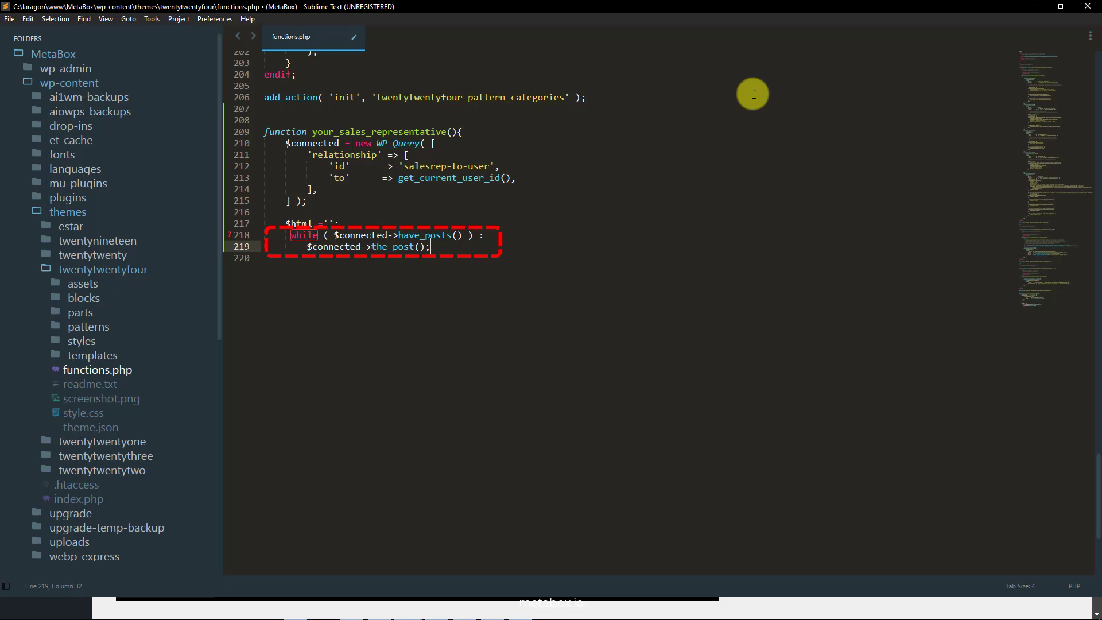
key(Return)
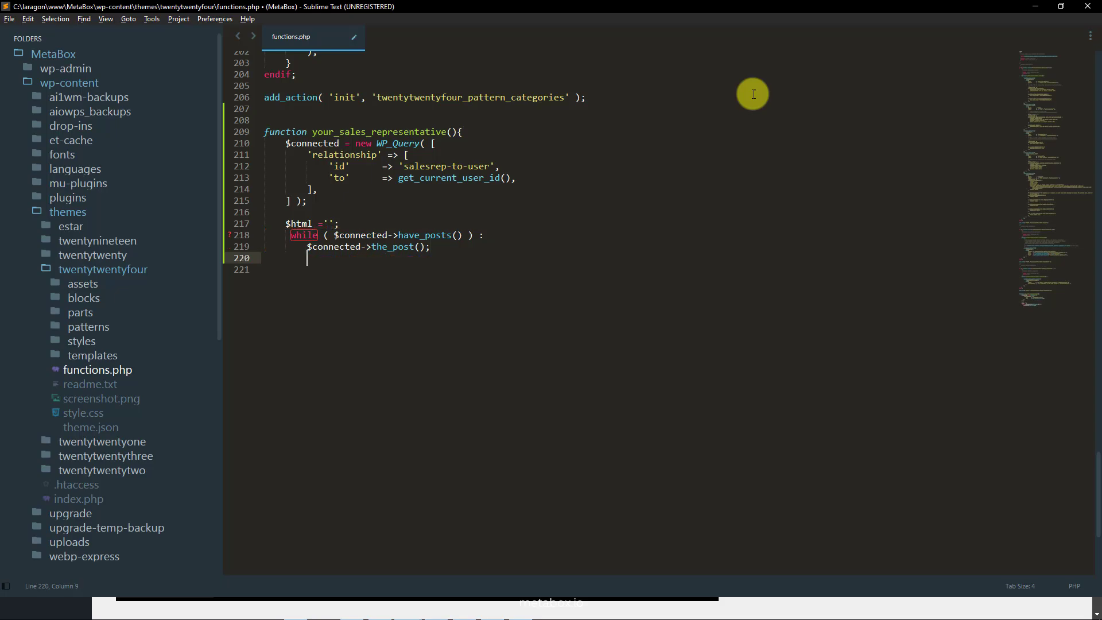
text($id_salesrep = get_the_ID();)
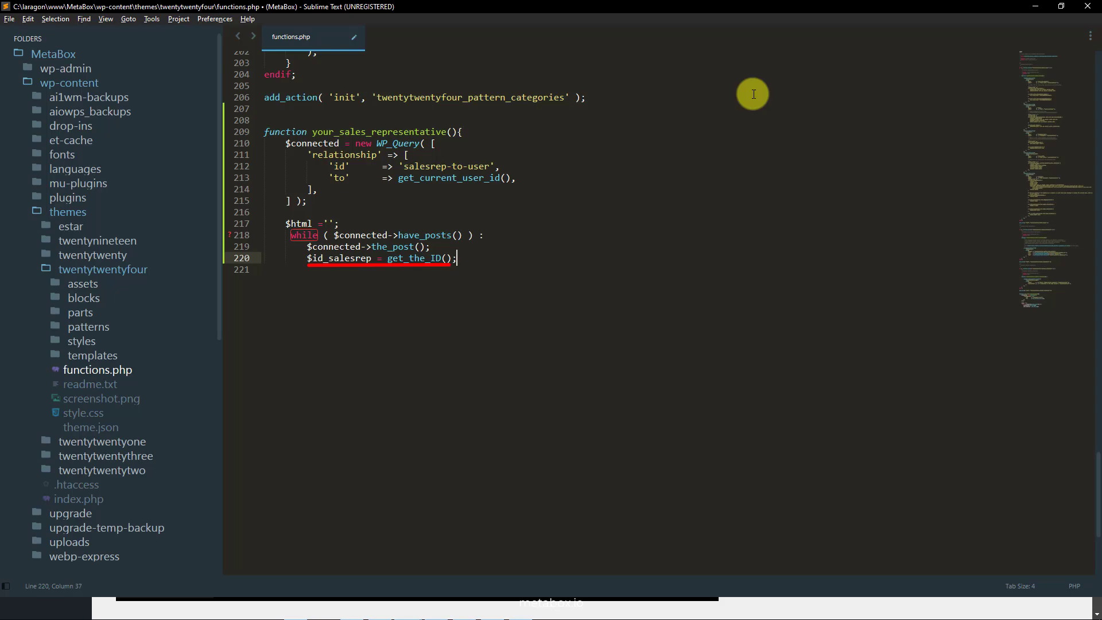
Build the card HTML with mb-container, 'Your Sales Representative' heading, rep title and thumbnail image.
key(Return)
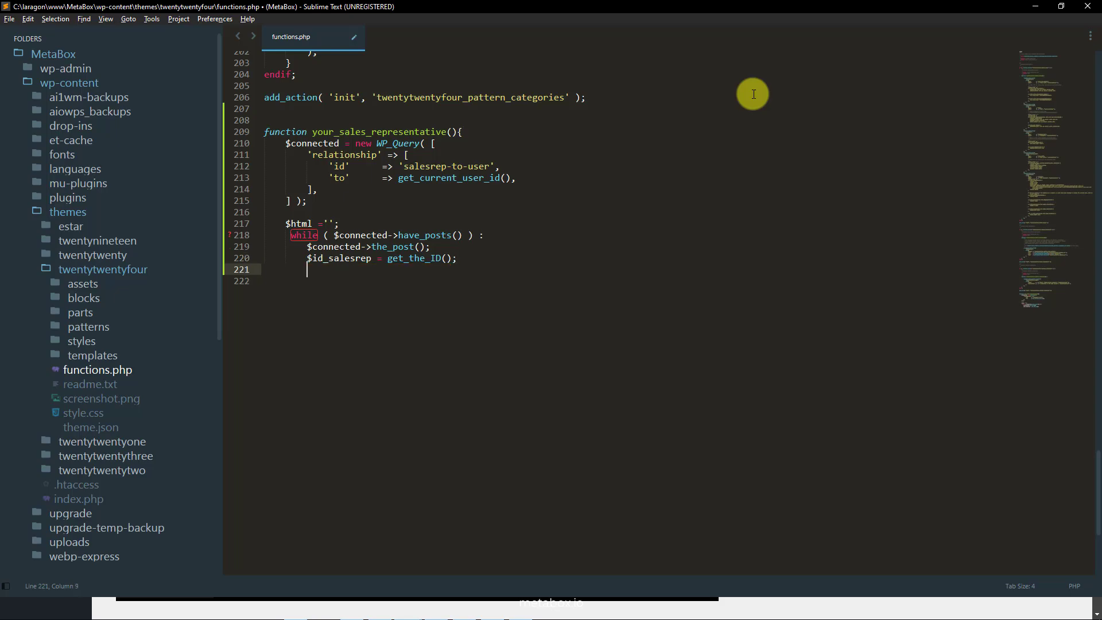
text($html .= '<div class="mb-container">)
key(Return)
key(Tab)
text(<div class="mb-content">)
key(Return)
key(Tab)
text(<div class="mb-your-sale">Your Sales Representative</div>)
key(Return)
text(<div class="mb-title-sale">'. get_the_title() .'</div>)
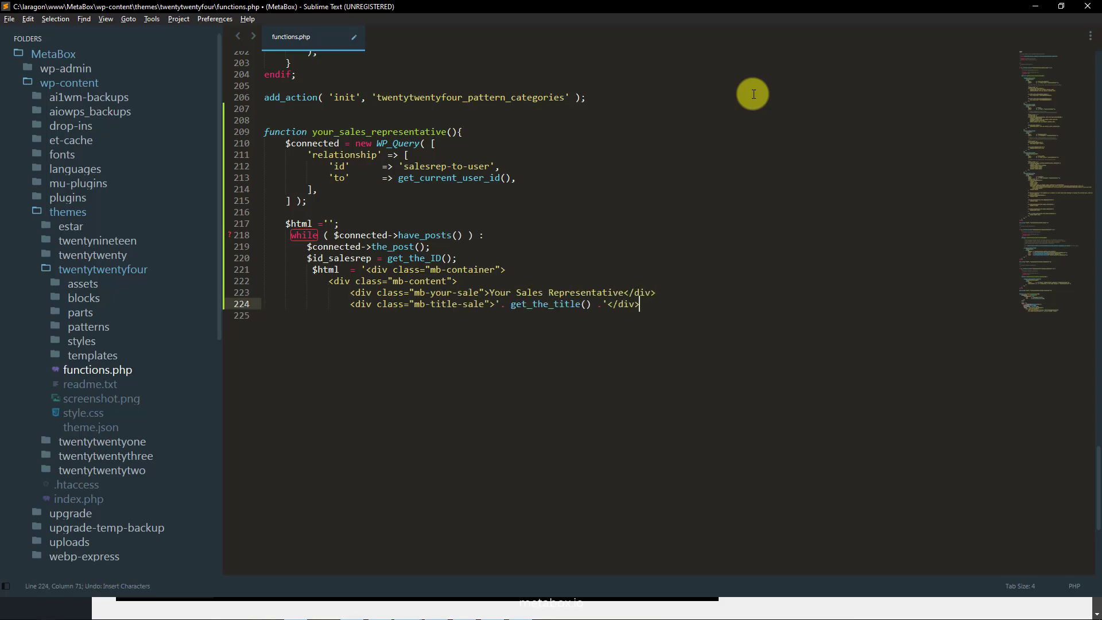
key(Return)
text(<img src=" '. get_the_post_thumbnail_url($id_salesrep).'" />)
Add the phone, email, experience, language and motto lines and close the HTML string.
key(Return)
text(<div class="mb-phone"><b>Phone Number</b>: '.rwmb_meta( 'phone', $id_salesrep ) .'</div>                 <div class="mb-email"><b>Email</b>: '.rwmb_meta( 'email', $id_salesrep ) .'</div>                 <div class="mb-experience"><b>Years of experience</b>: '.rwmb_meta( 'years_of_experience', $id_salesrep ) .'</div>                 <div class="mb-language"><b>Language</b>: '.rwmb_meta( 'language', $id_salesrep ) .'</div>                 <div class="mb-motto"><b>Working Motto</b>: '.rwmb_meta( 'working_motto', $id_salesrep ) .'</div>)
key(Return)
key(BackSpace)
key(BackSpace)
key(BackSpace)
key(BackSpace)
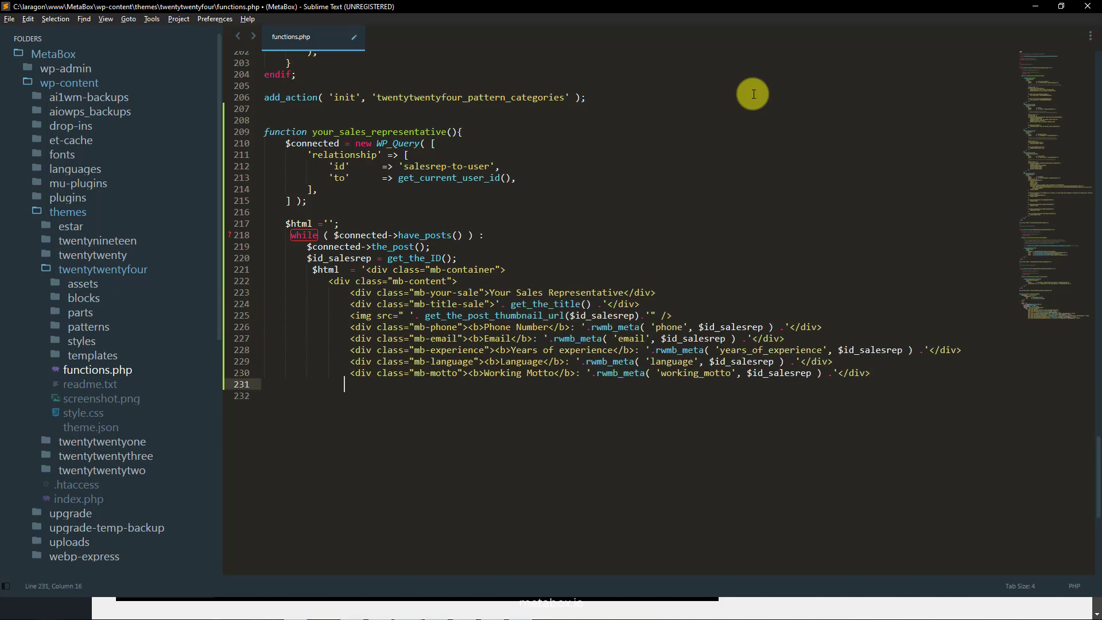
text(</div>         </div>';)
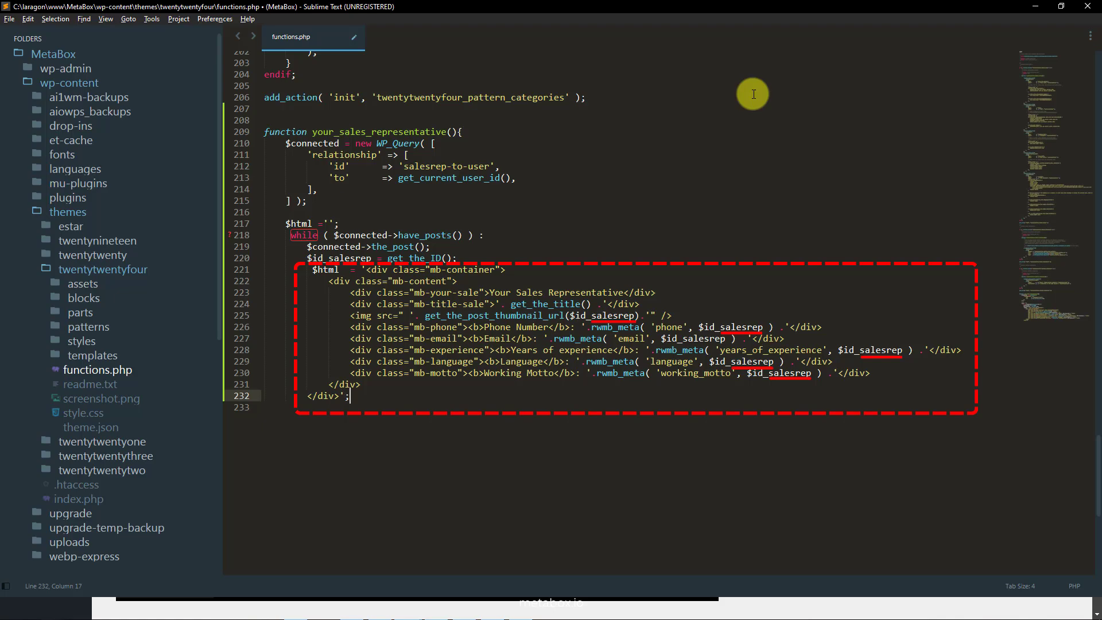
End the loop, return $html, register the your_sales_rep shortcode, and save functions.php.
key(ctrl+y)
key(ctrl+y)
key(ctrl+y)
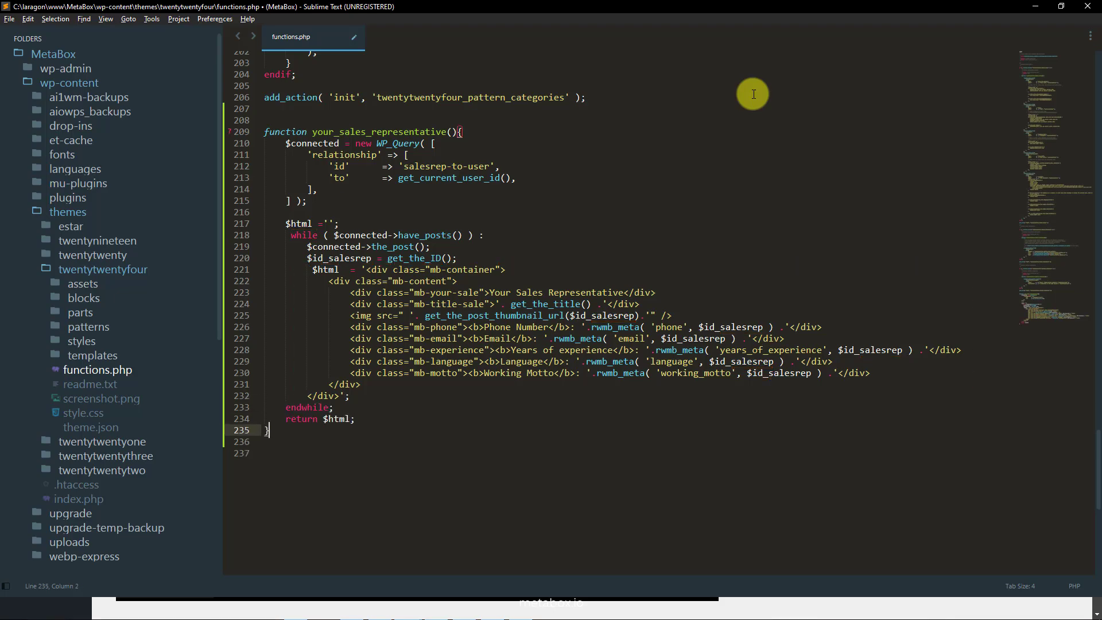
key(ctrl+y)
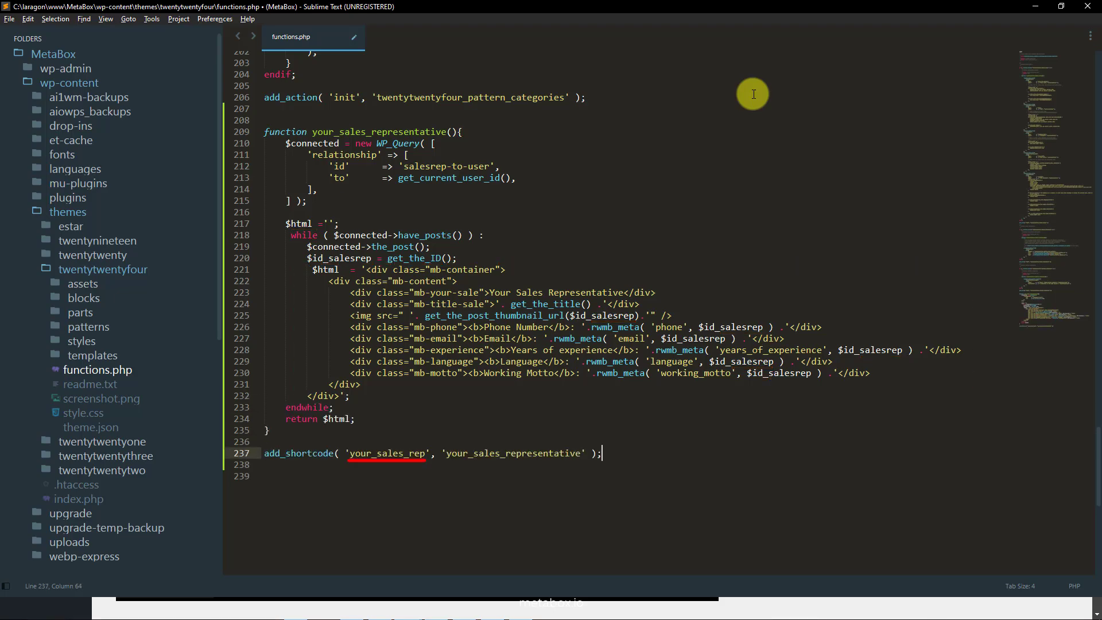
key(ctrl+s)
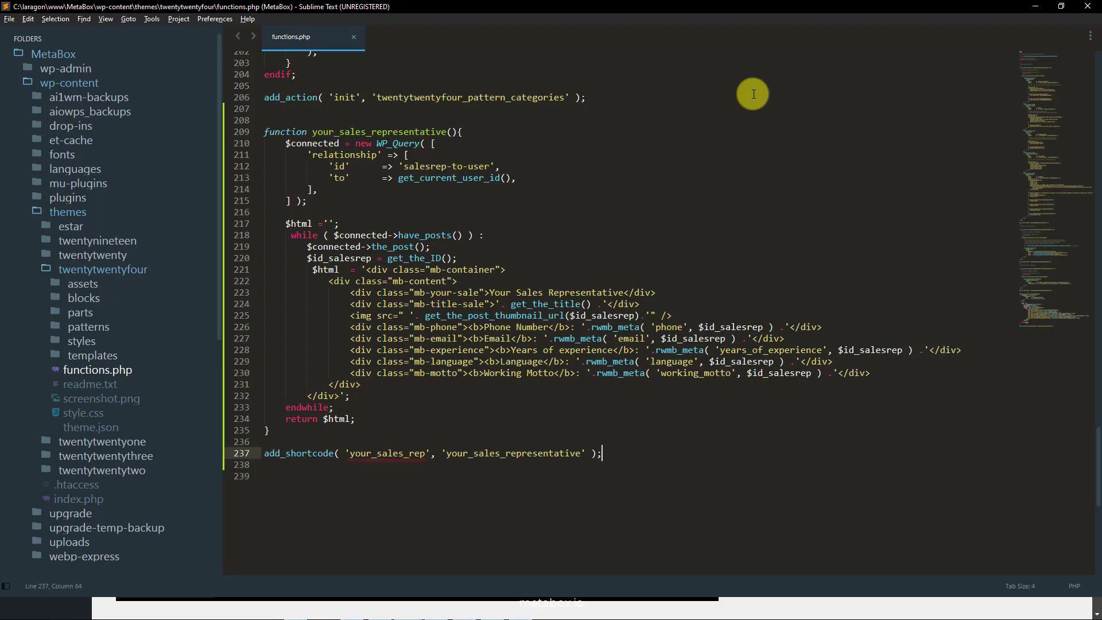
drag(349, 453, 426, 454)
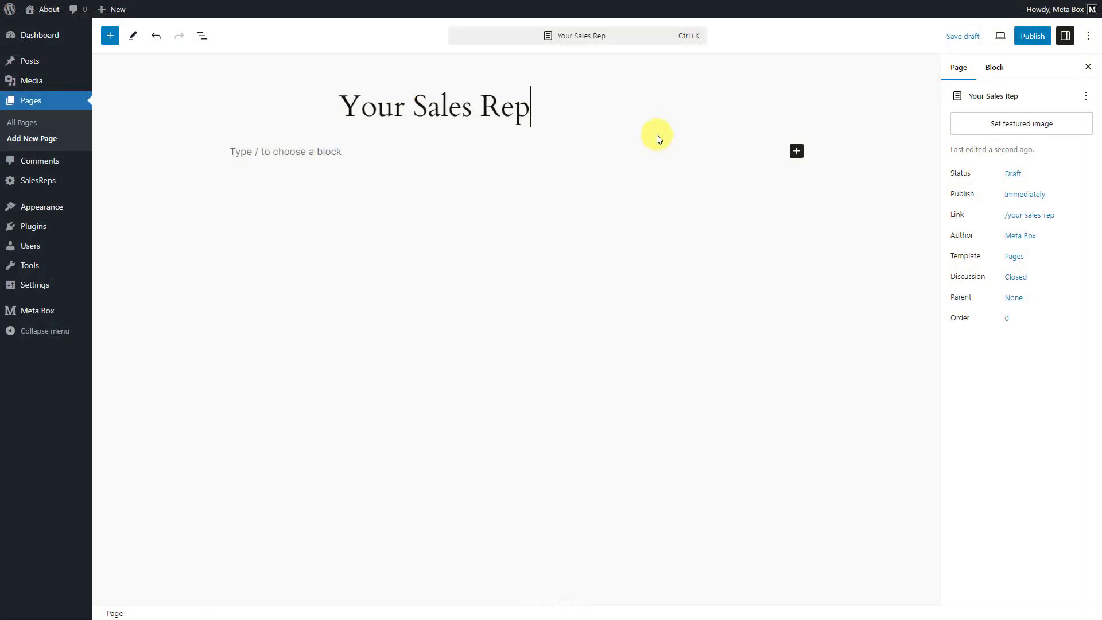
Add a Shortcode block containing [your_sales_rep] to the Your Sales Rep page.
click(638, 146)
text(/sho)
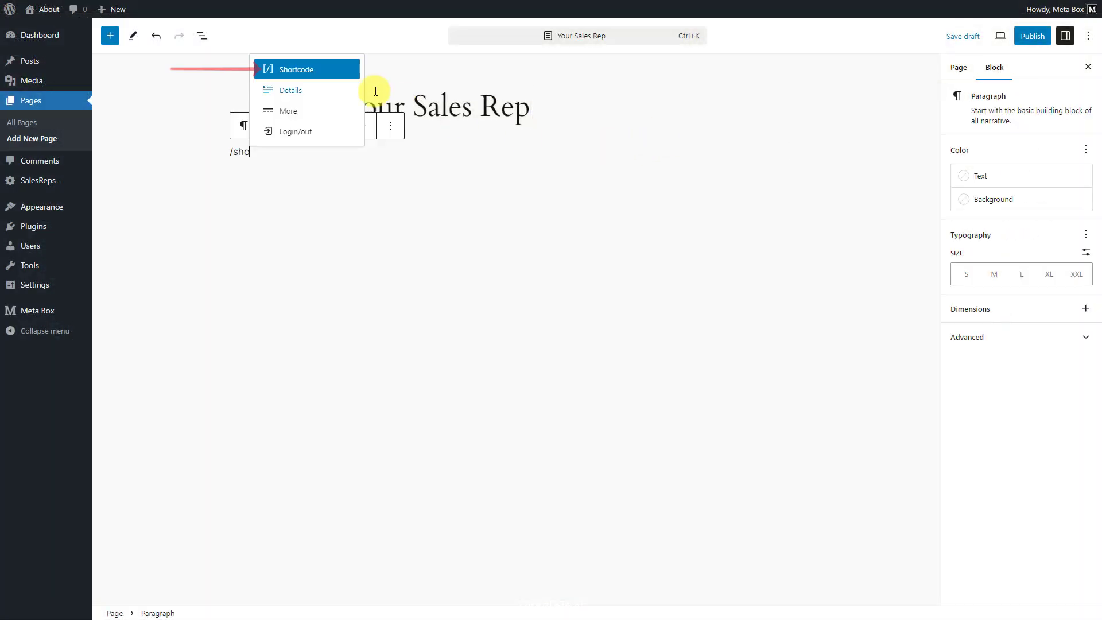
click(330, 71)
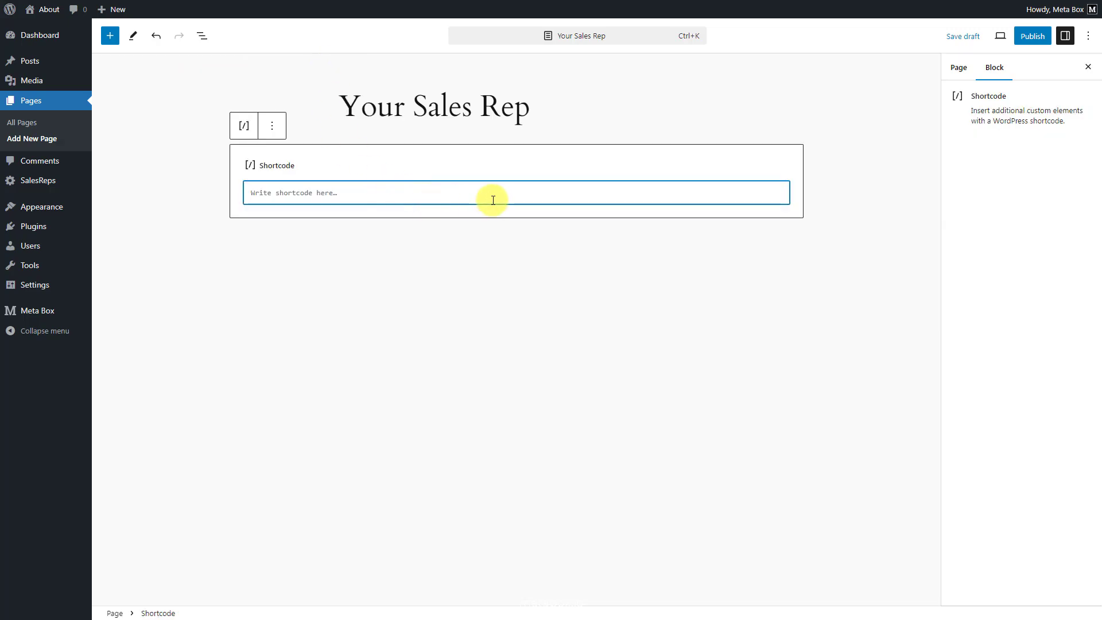
text([)
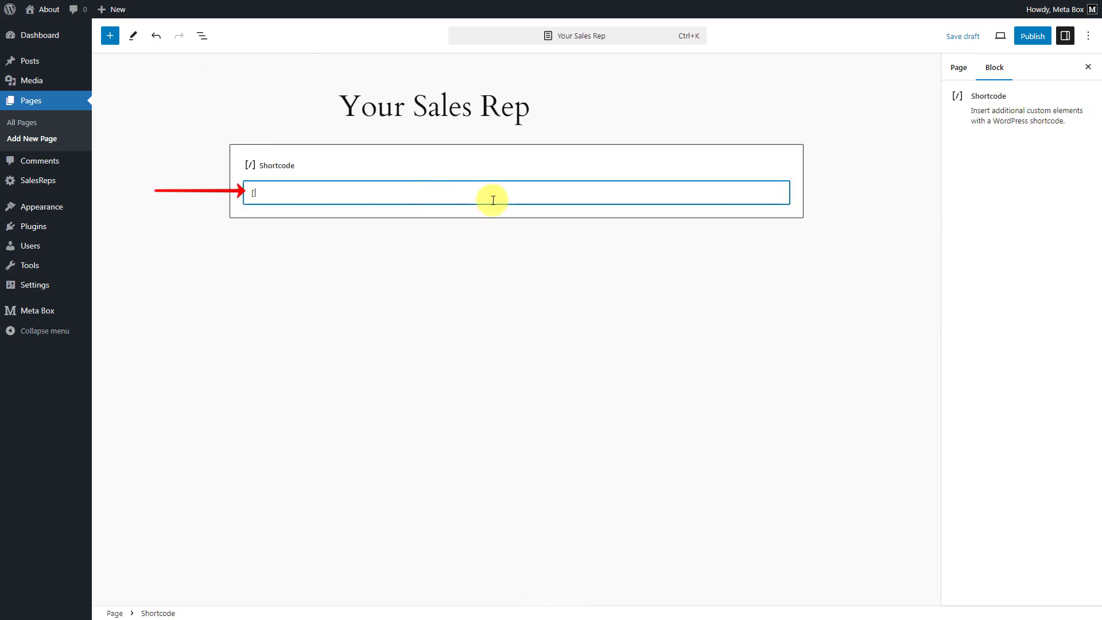
text(your_sales_rep])
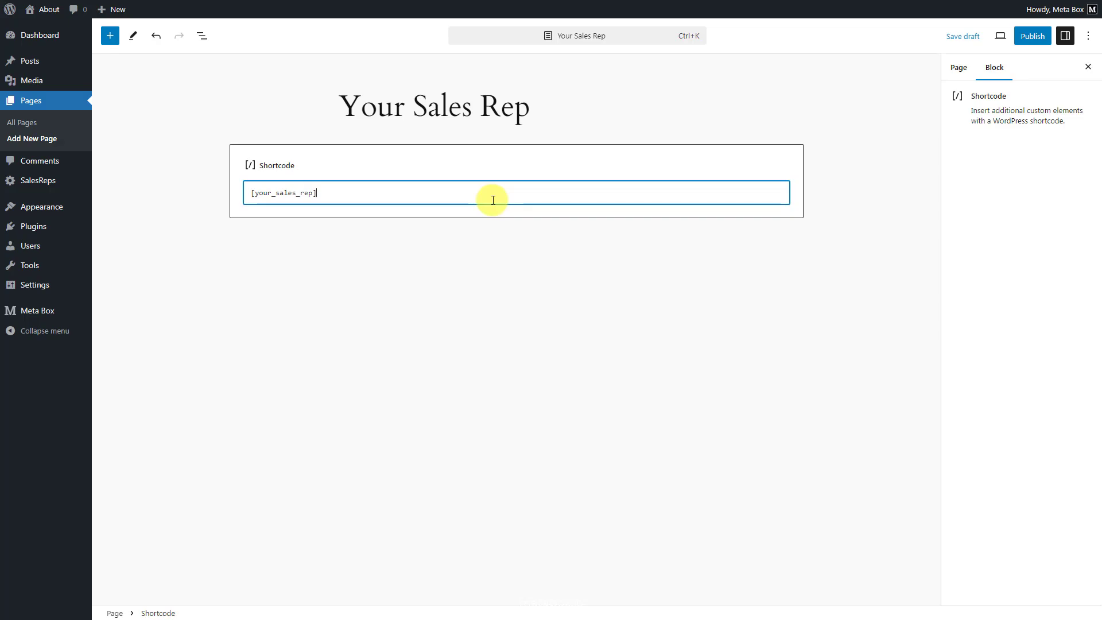
Publish the page and view the live sales rep card.
click(1030, 36)
click(987, 36)
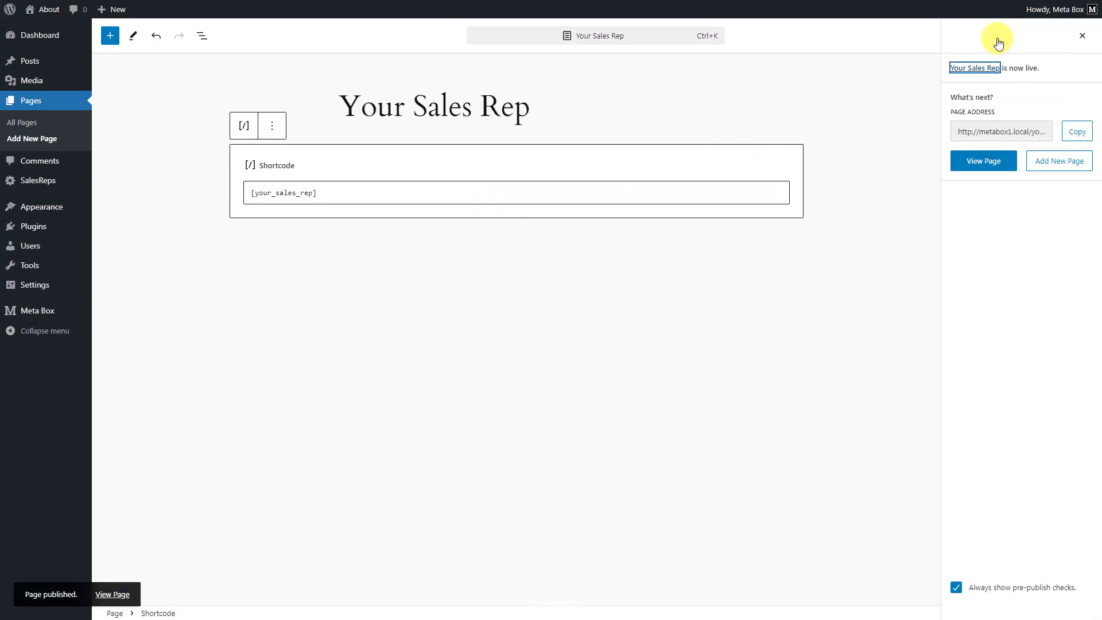
click(971, 164)
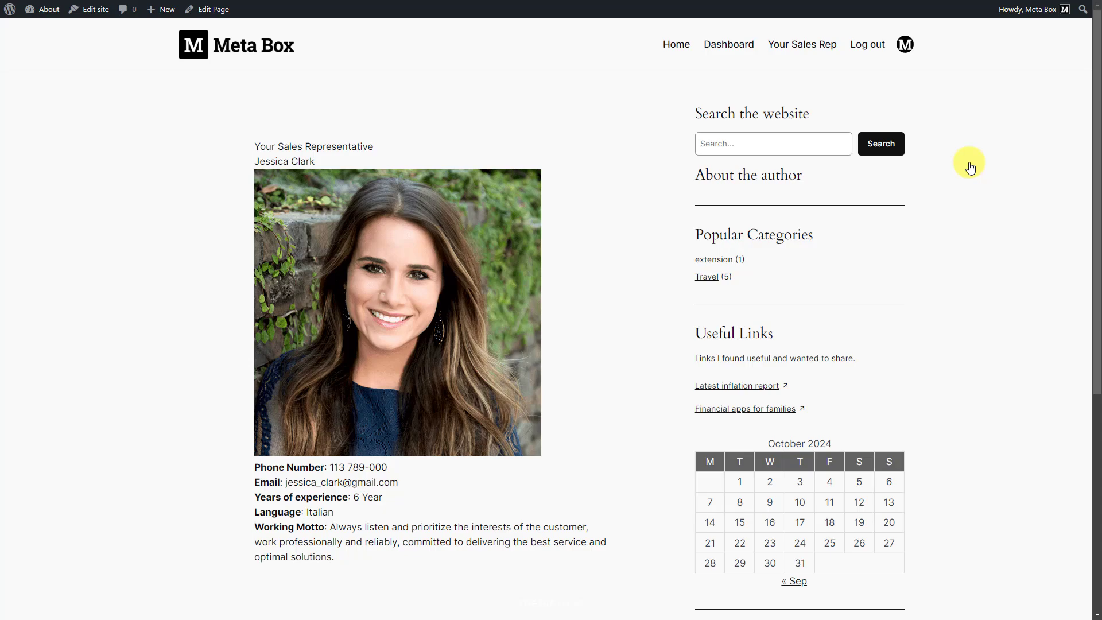
click(91, 9)
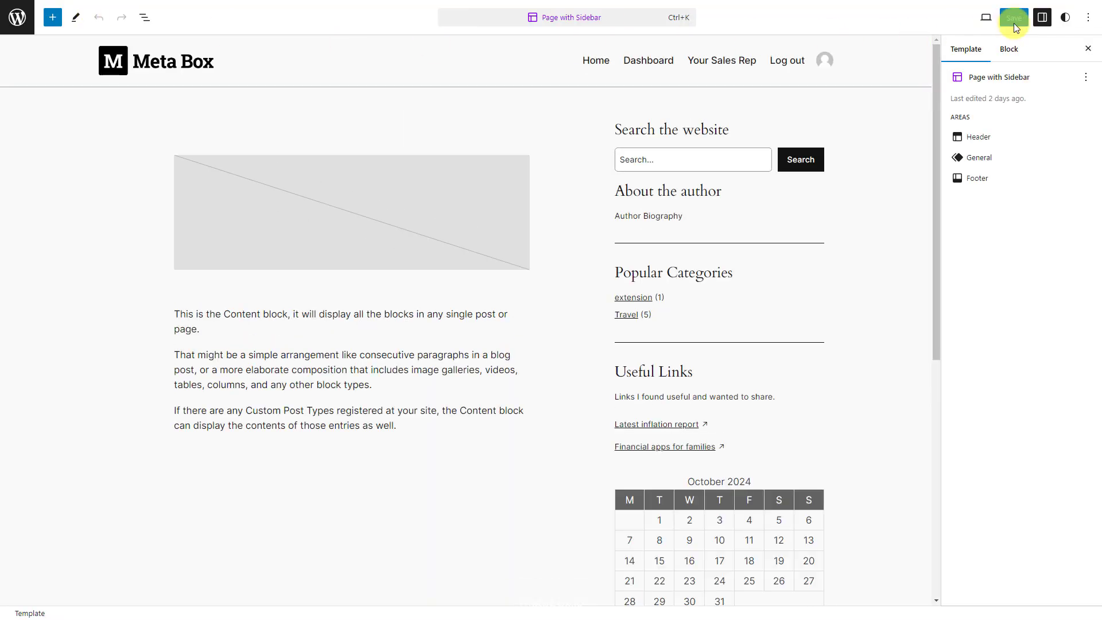
Paste the .mb-container through .mb-motto card rules into Styles > Additional CSS and save.
click(1067, 18)
click(1029, 443)
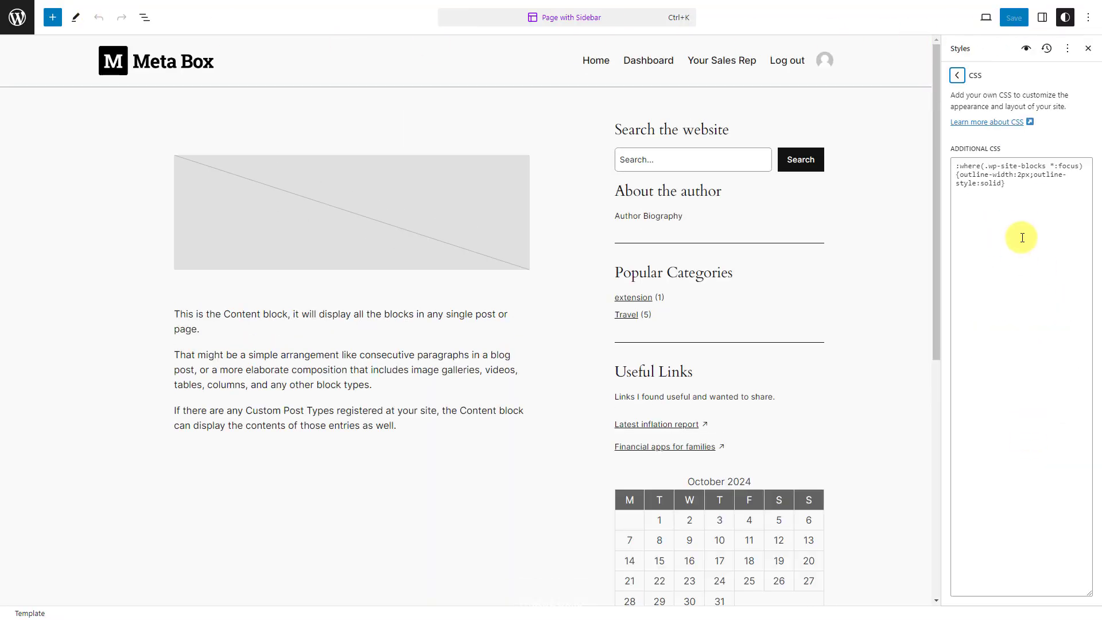
click(1033, 191)
text(.mb-container {     background: #e7e7e7;     text-align: center; } .mb-content {     padding: 20px 50px; } .mb-your-sale {     font-weight: bold;     font-size: 30px; } .mb-title-sale{     font-weight: bold;     font-size: 25px;     color: #bb2c2c;     margin-bottom:15px; } .mb-container img {     width: 100%; } .mb-phone { 	padding-top:20px; } .mb-language, .mb-email, .mb-experience, .mb-phone, .mb-motto {     font-size: 20px;     margin-top: 5px;     text-align: left; })
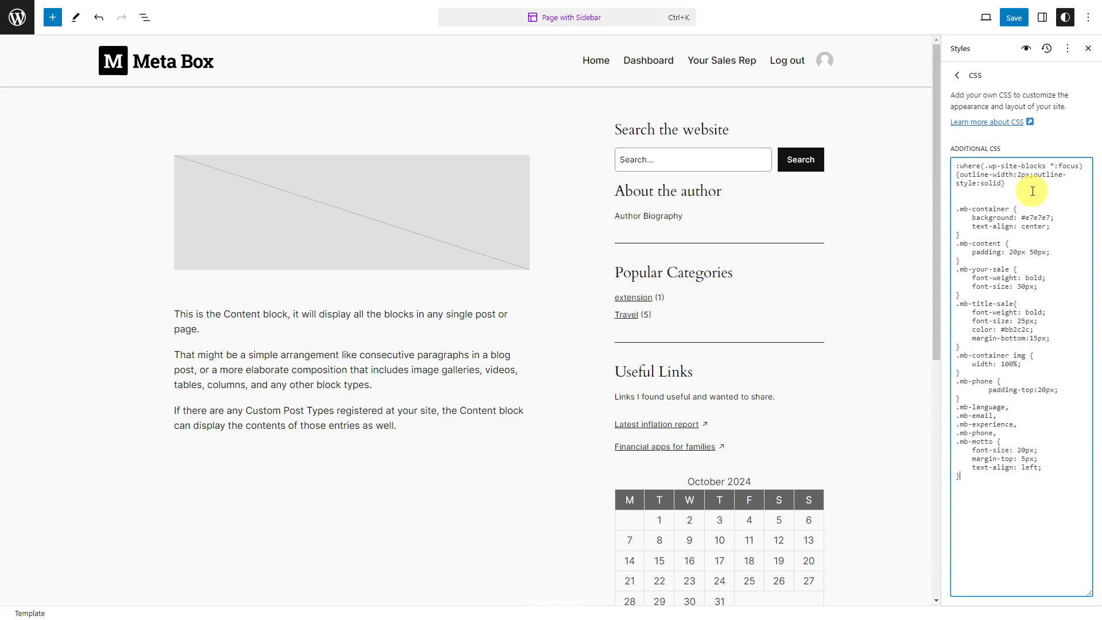
click(1014, 18)
click(991, 21)
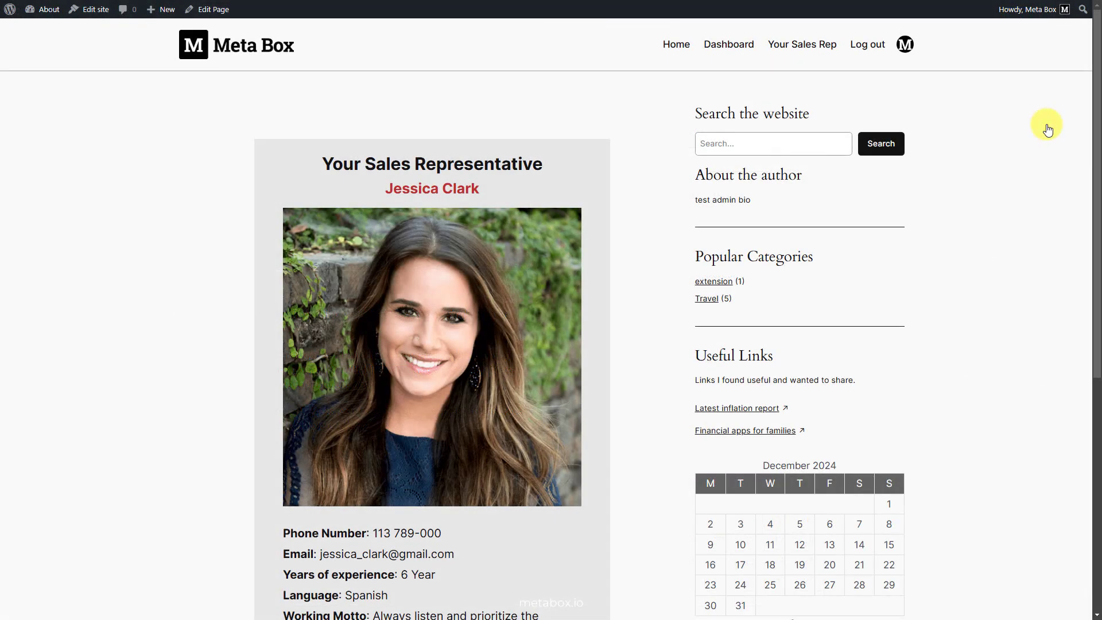
Log out, log in as a different saved user, and check their rep card on the page.
scroll(1048, 129, down, 2)
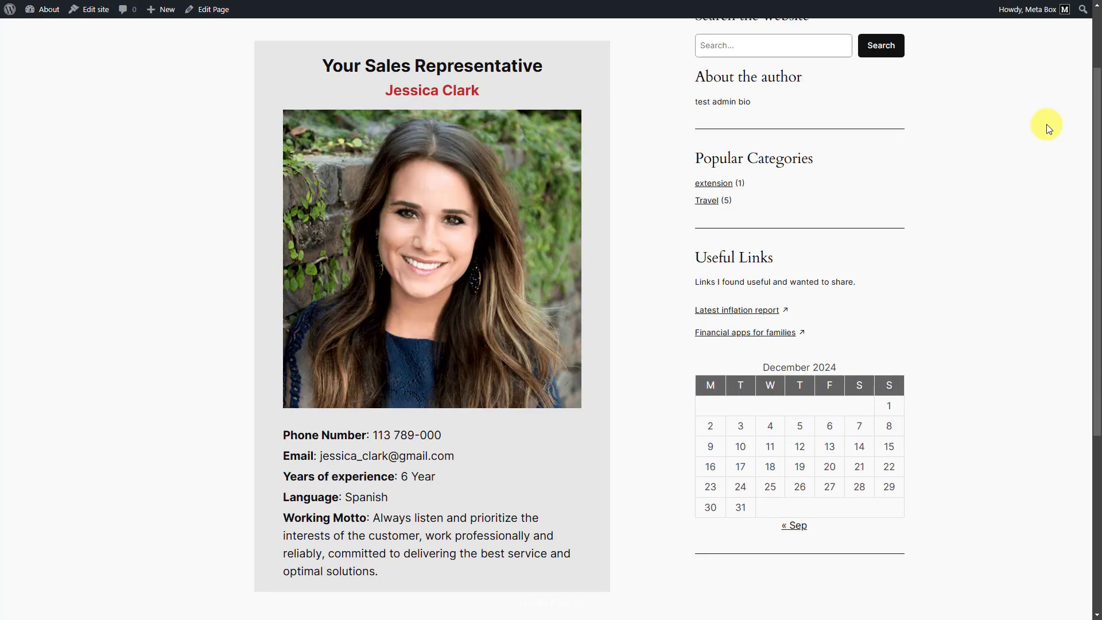
scroll(1046, 124, up, 2)
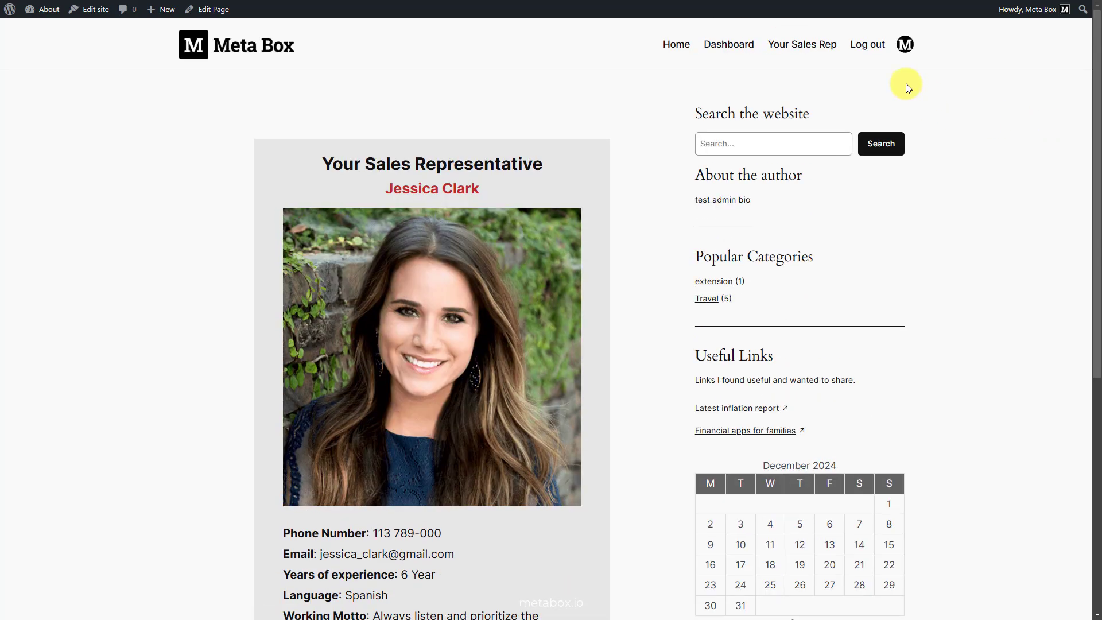
click(869, 44)
click(871, 28)
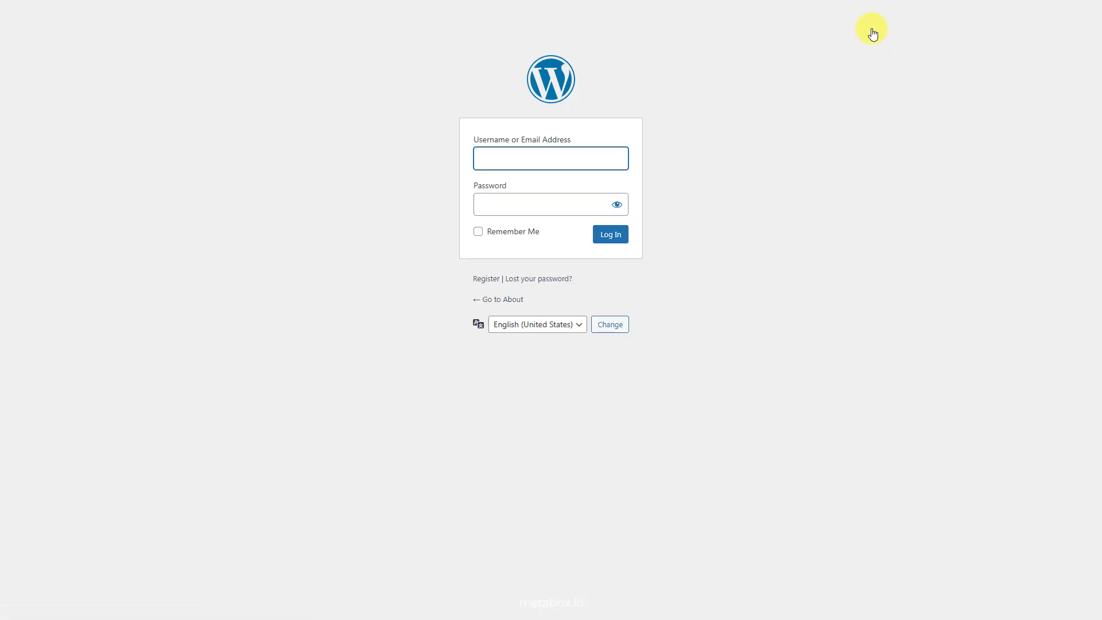
click(561, 157)
click(612, 222)
click(611, 226)
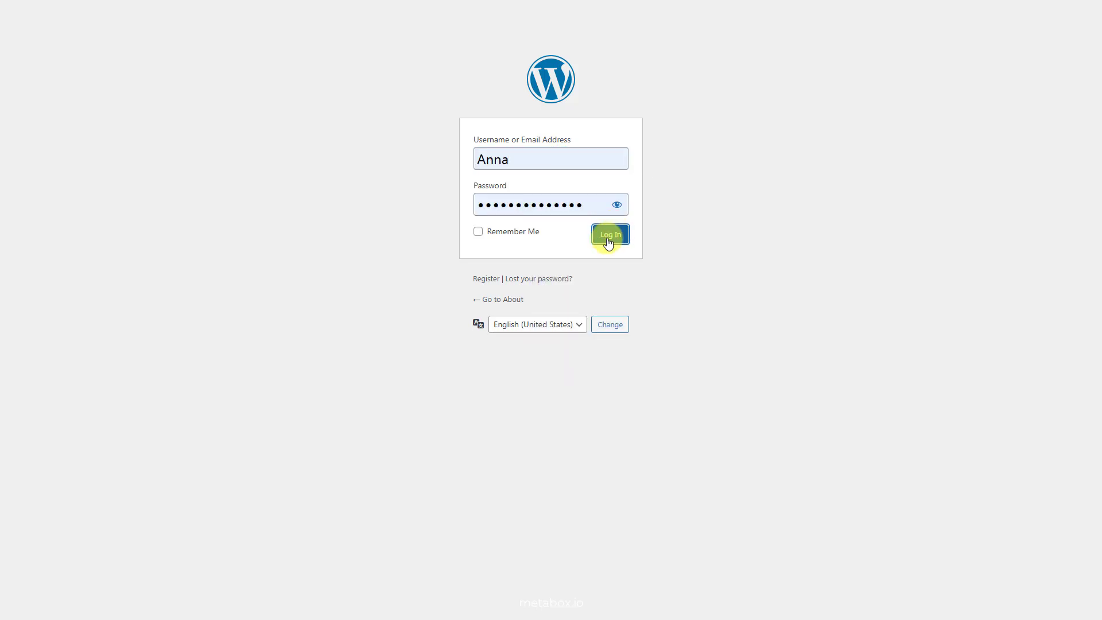
scroll(608, 239, down, 2)
scroll(608, 239, down, 1)
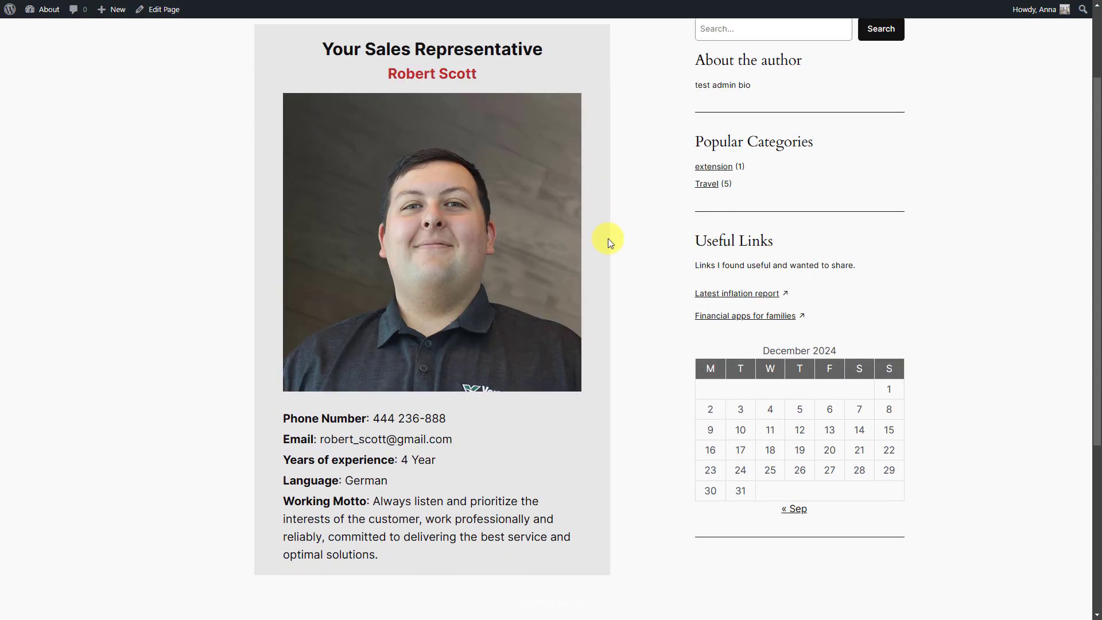
scroll(635, 231, up, 2)
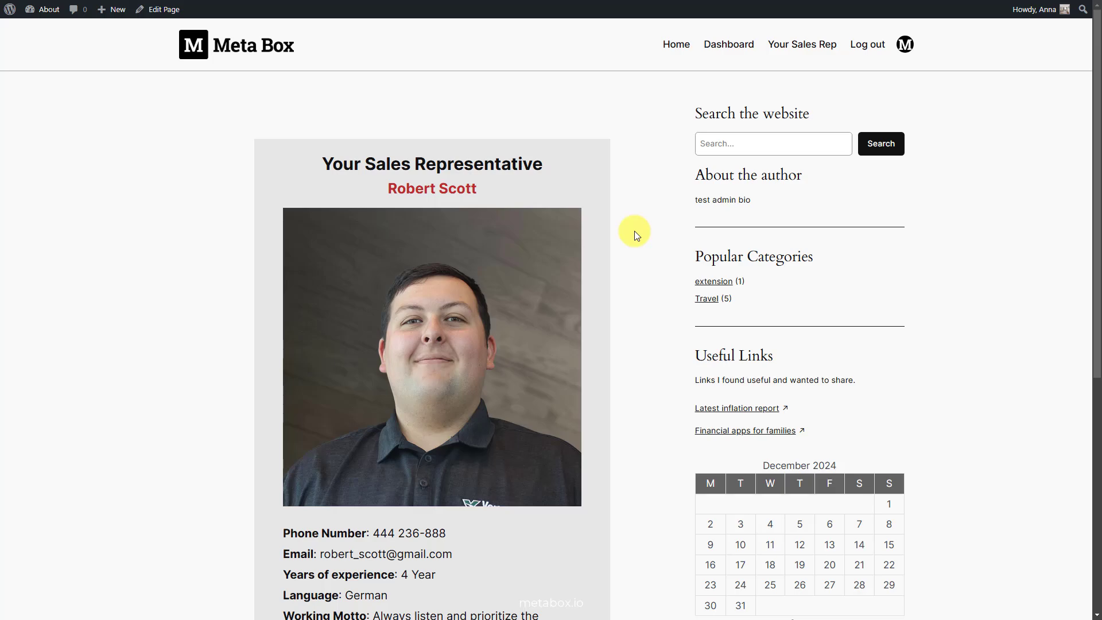
Switch to another saved user and confirm the page shows their own rep card (English, 3 Year).
click(867, 44)
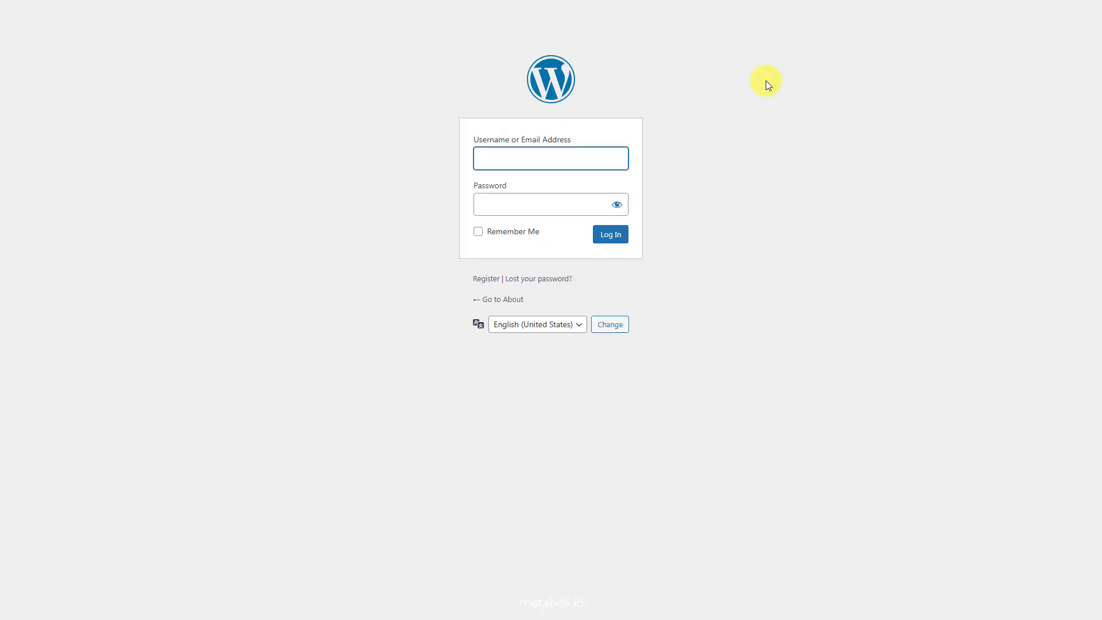
click(589, 156)
click(607, 283)
click(603, 241)
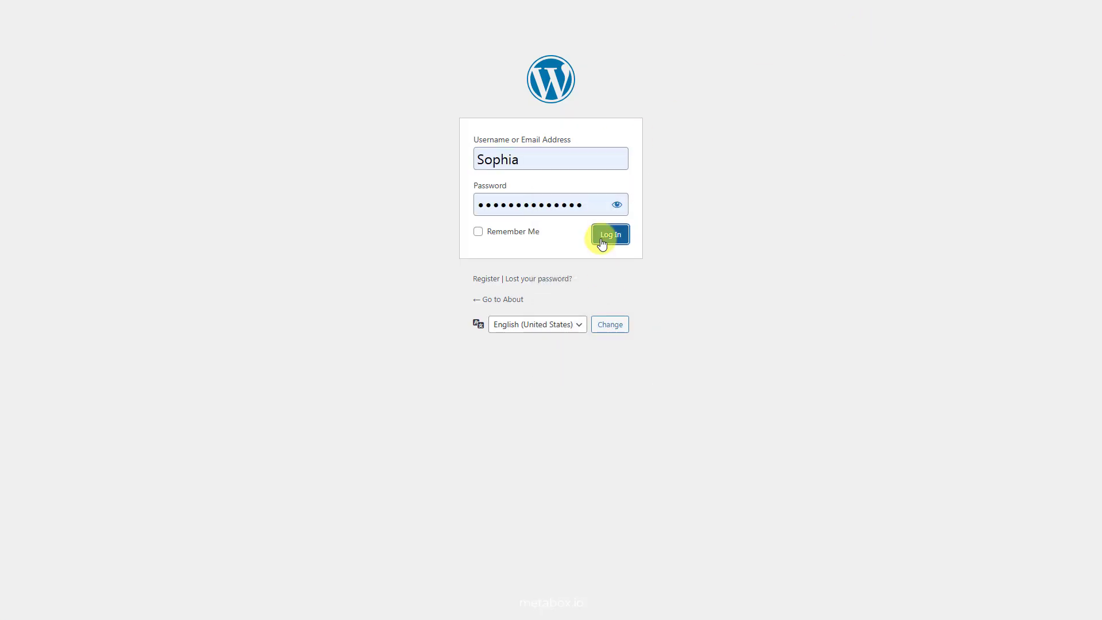
scroll(602, 243, down, 2)
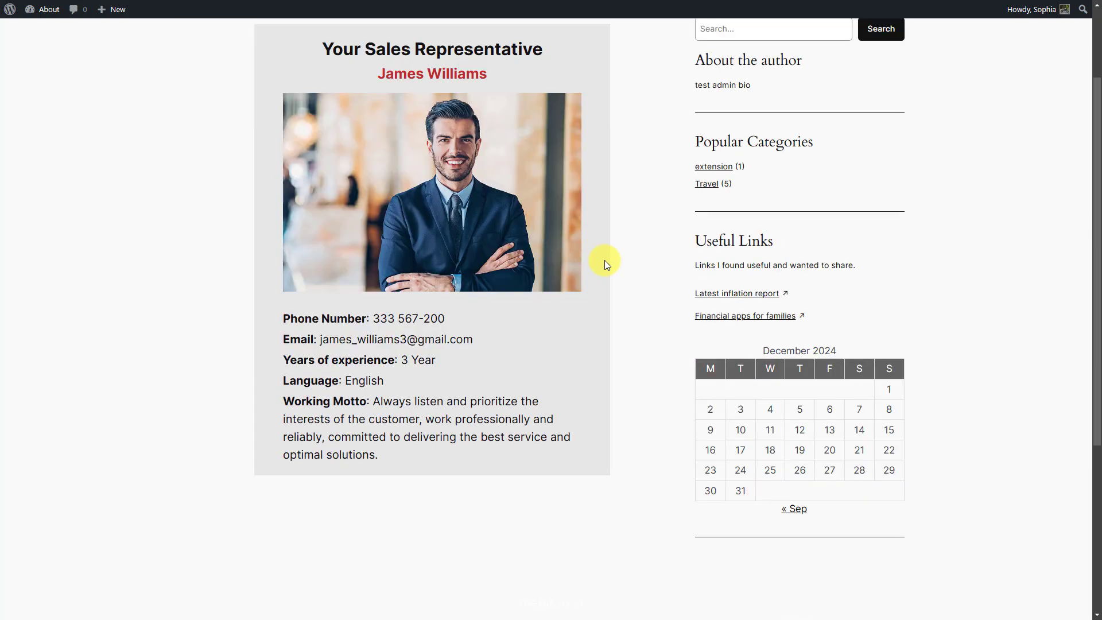